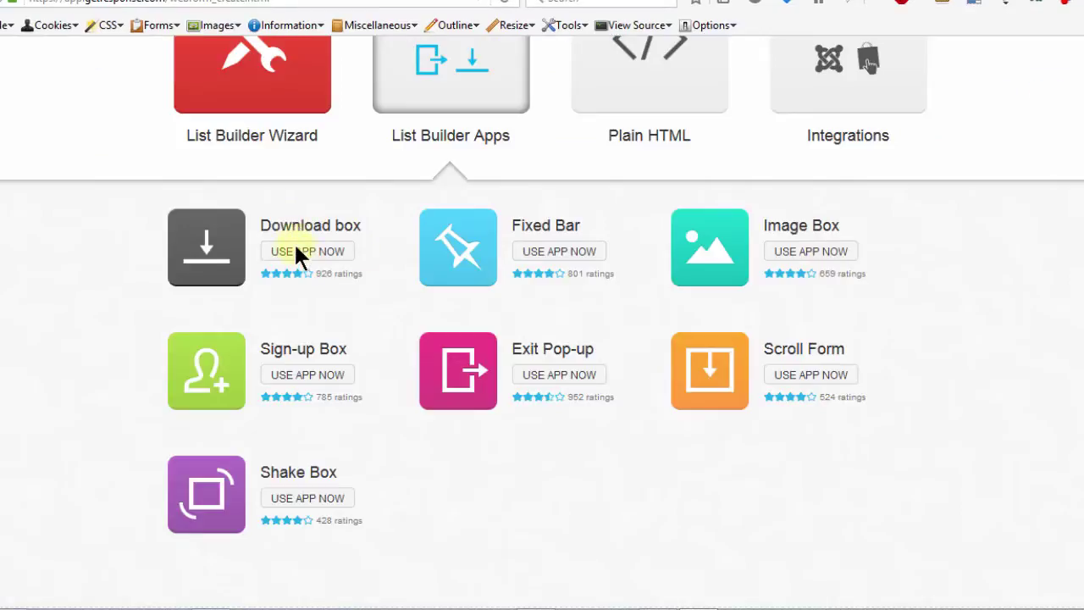
Choose USE APP NOW under Download box in List Builder Apps.
{"action": "left_click", "coordinate": [299, 256]}
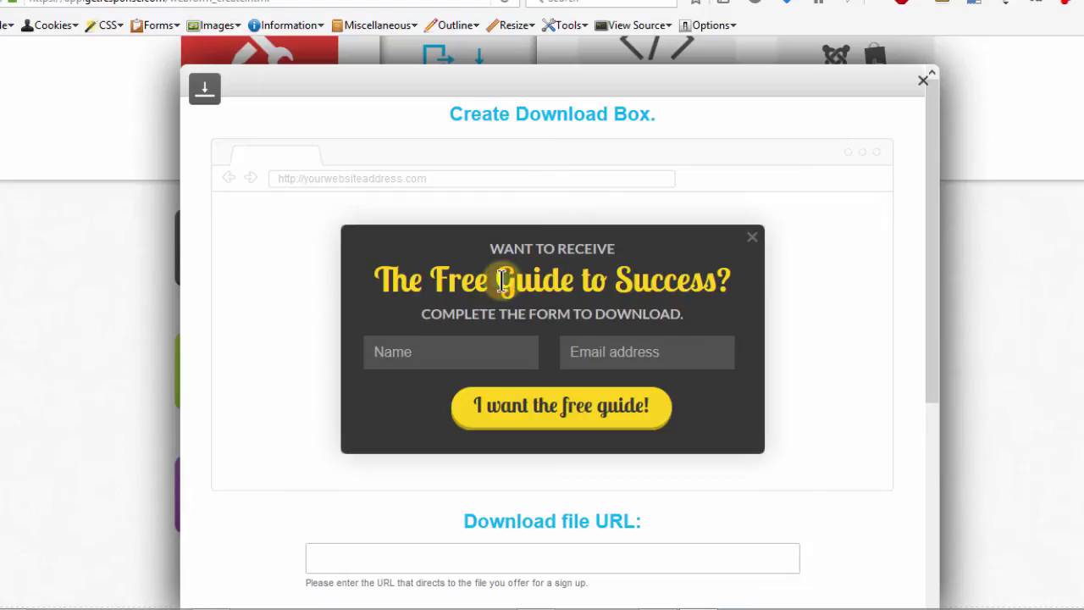
Change the headline to 'Download Image' and set its font to Arial.
{"action": "left_click", "coordinate": [498, 280]}
{"action": "mouse_move", "coordinate": [499, 277]}
{"action": "left_mouse_down"}
{"action": "mouse_move", "coordinate": [641, 286]}
{"action": "mouse_move", "coordinate": [509, 279]}
{"action": "left_mouse_up"}
{"action": "left_click_drag", "start_coordinate": [598, 286], "coordinate": [430, 274]}
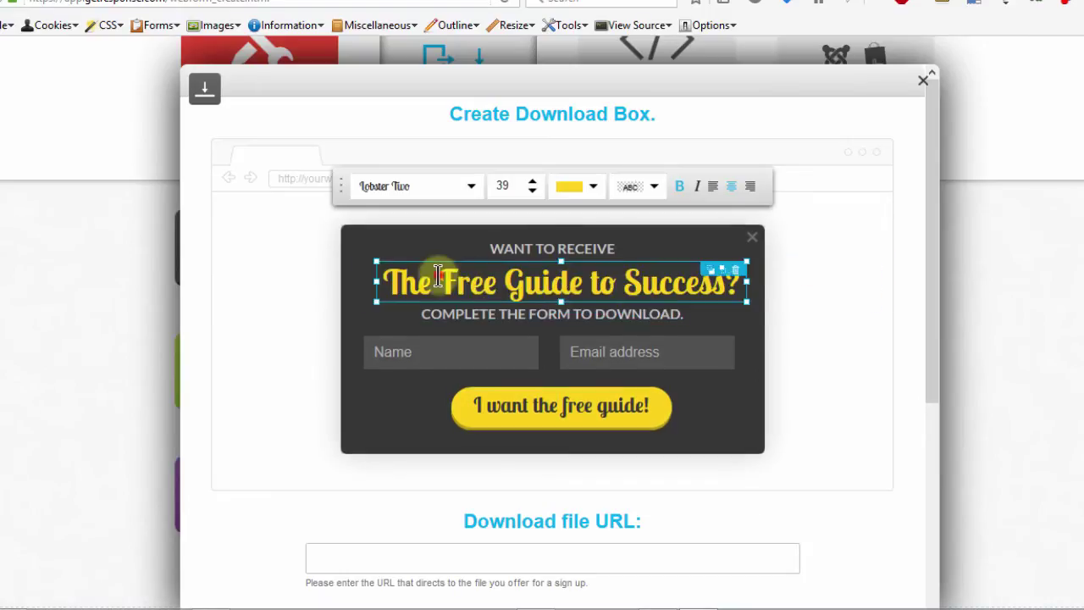
{"action": "double_click", "coordinate": [440, 278]}
{"action": "key", "text": "ctrl+a"}
{"action": "type", "text": "T"}
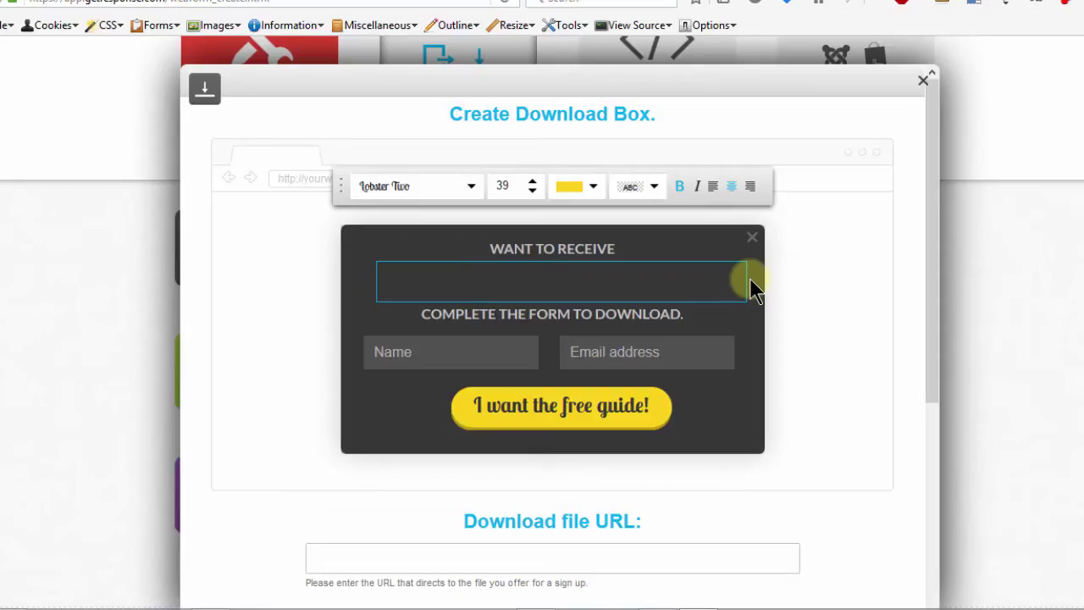
{"action": "type", "text": "Downlo"}
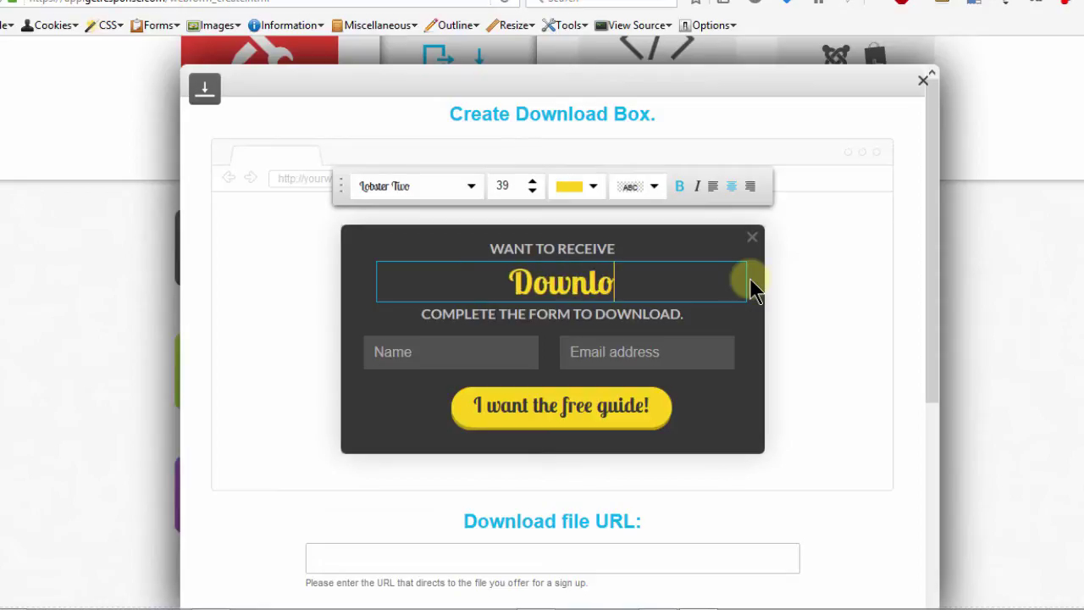
{"action": "type", "text": "ad Image"}
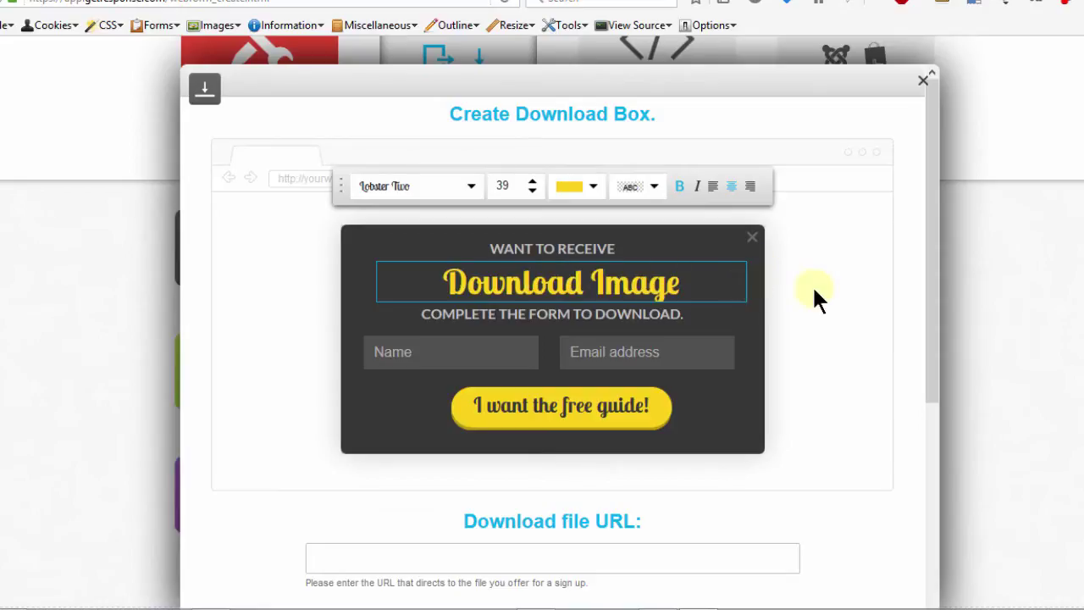
{"action": "left_click", "coordinate": [559, 275]}
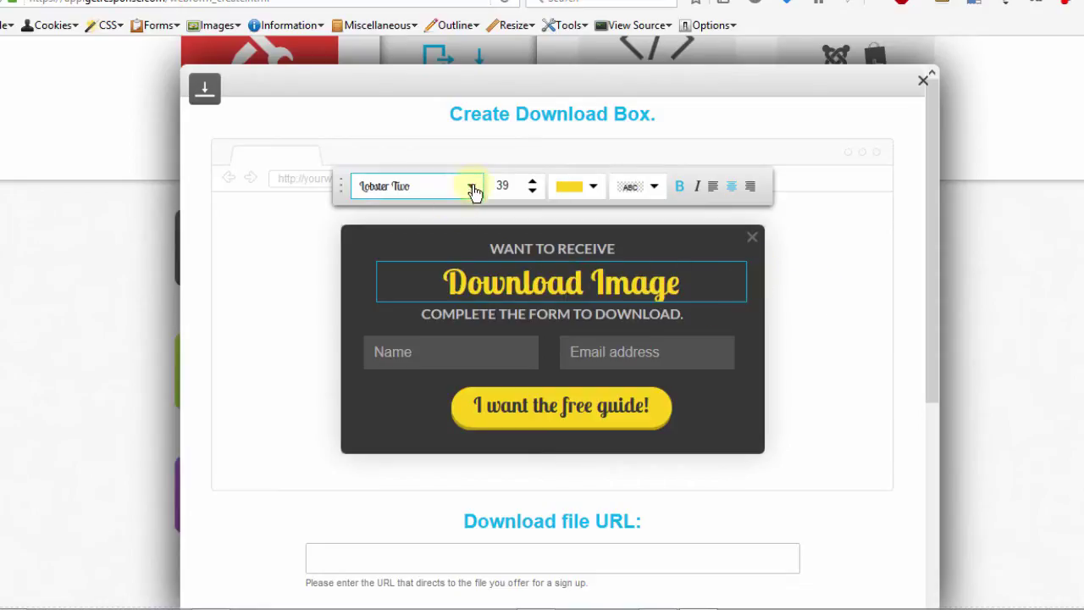
{"action": "left_click", "coordinate": [474, 186]}
{"action": "left_click", "coordinate": [473, 188]}
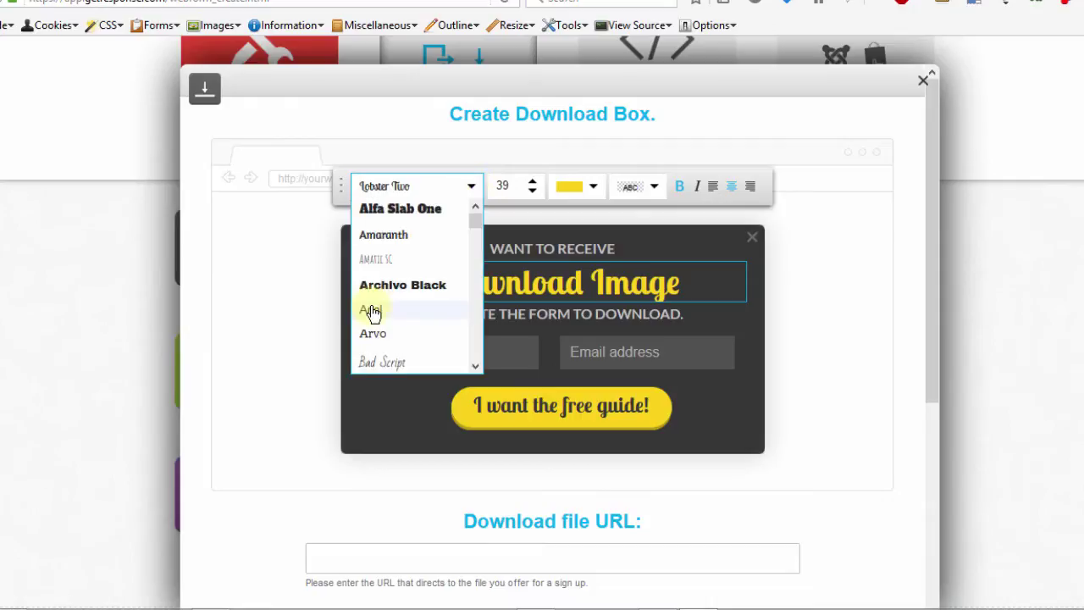
{"action": "left_click", "coordinate": [402, 310]}
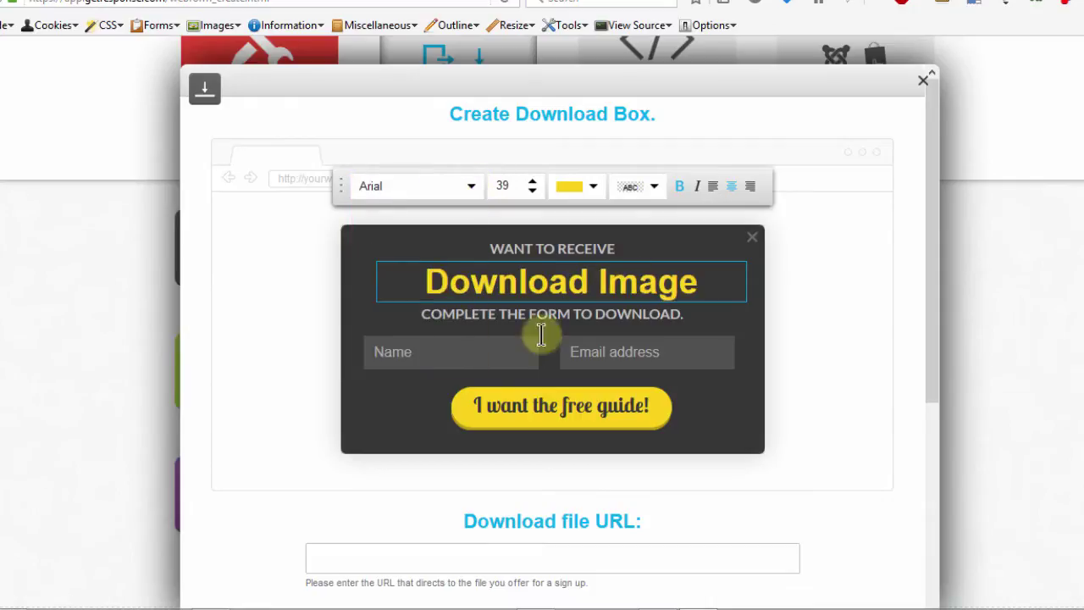
Set the call-to-action button text font to Arial.
{"action": "left_click", "coordinate": [536, 413]}
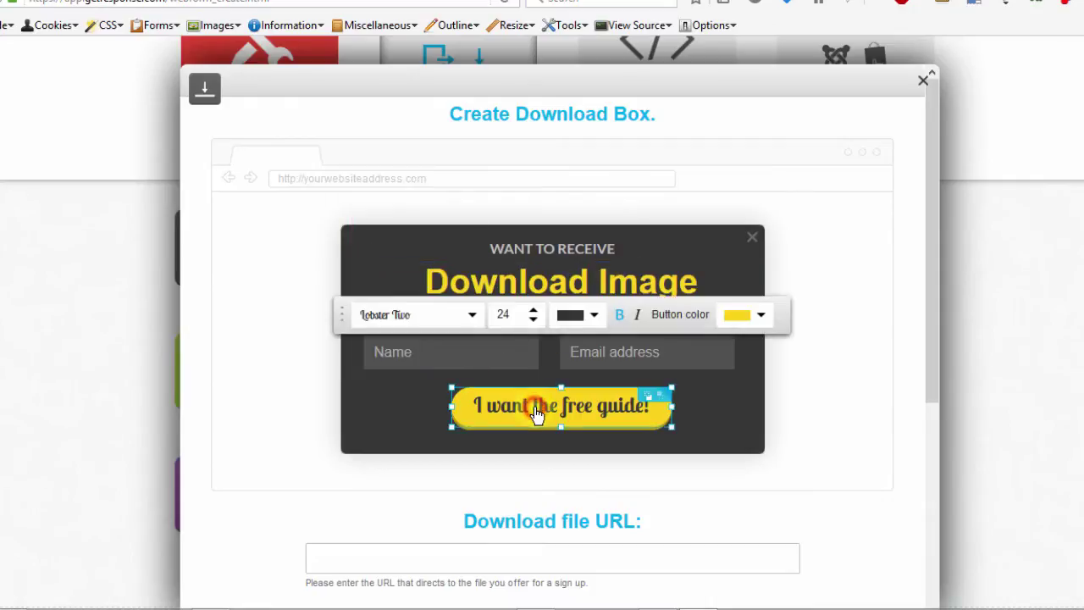
{"action": "left_click", "coordinate": [473, 318]}
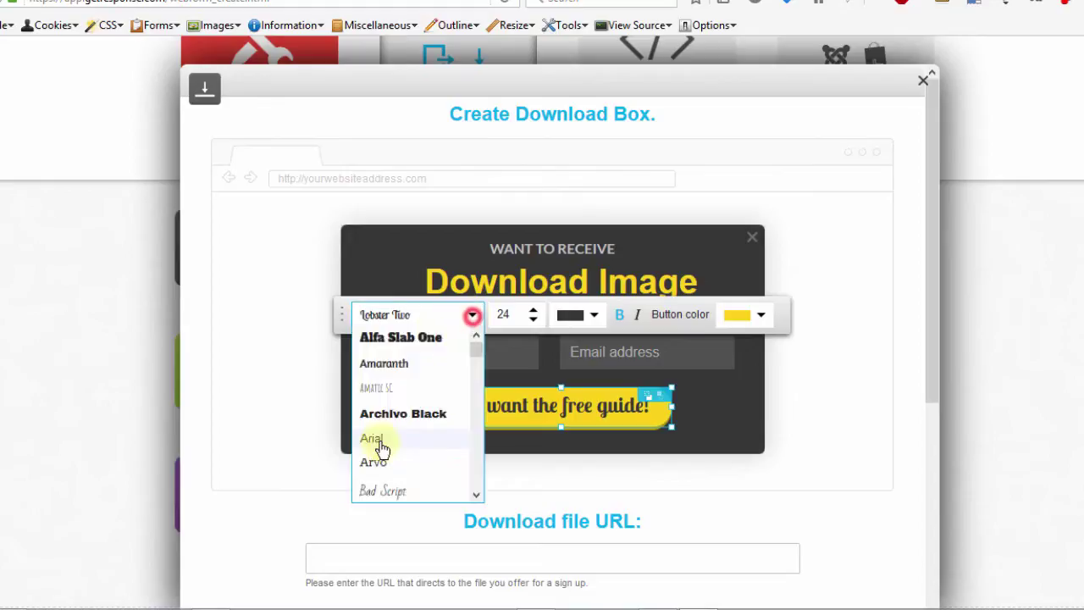
{"action": "left_click", "coordinate": [380, 440]}
{"action": "left_click", "coordinate": [613, 254]}
{"action": "left_click", "coordinate": [668, 259]}
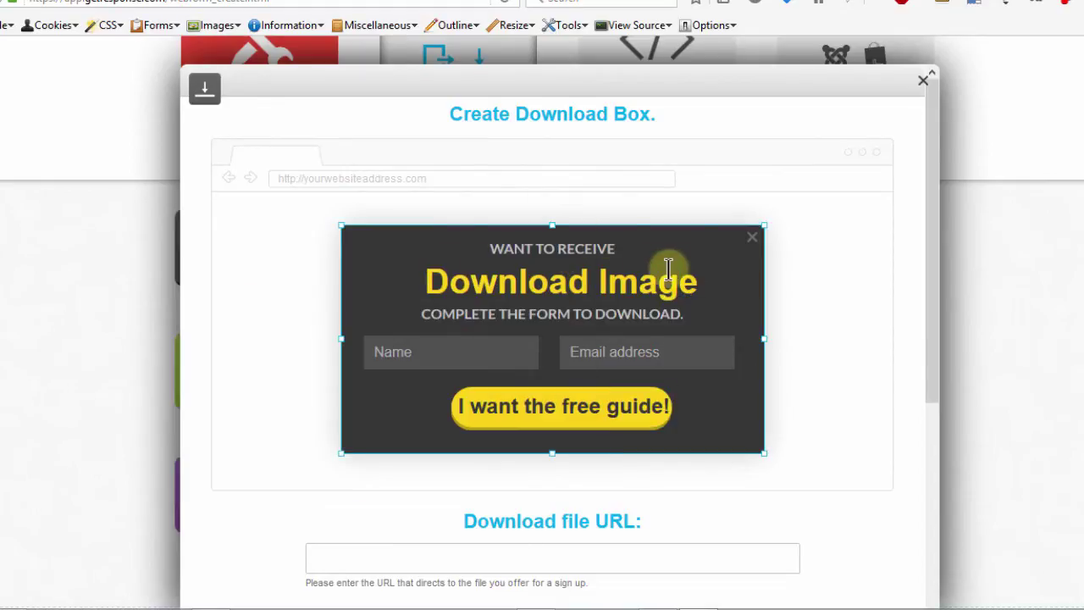
Delete the Name field and stretch the Email field across the form.
{"action": "left_click", "coordinate": [469, 354]}
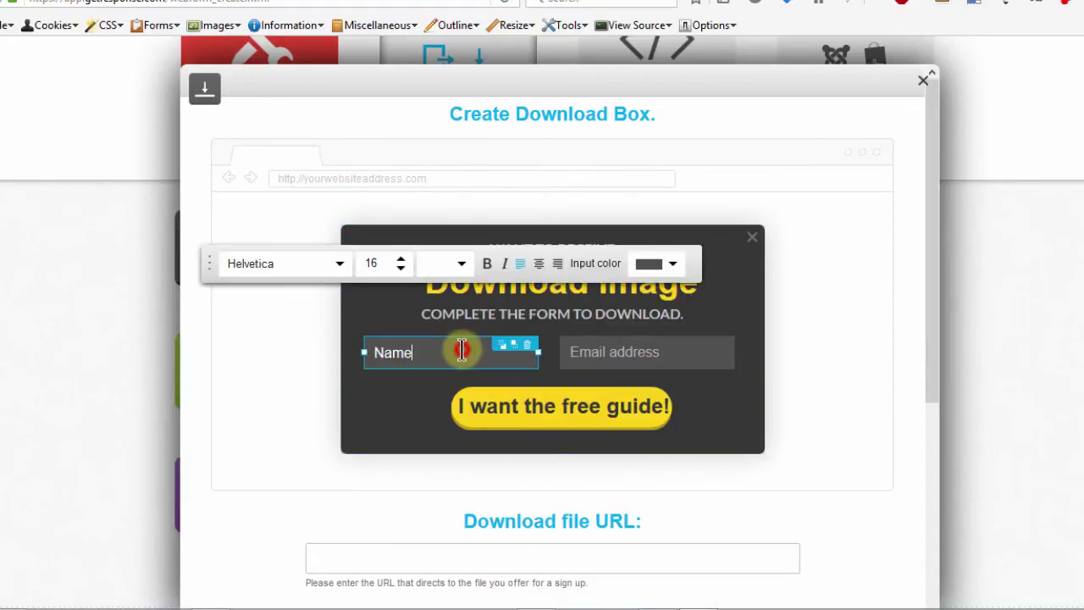
{"action": "left_click", "coordinate": [526, 344]}
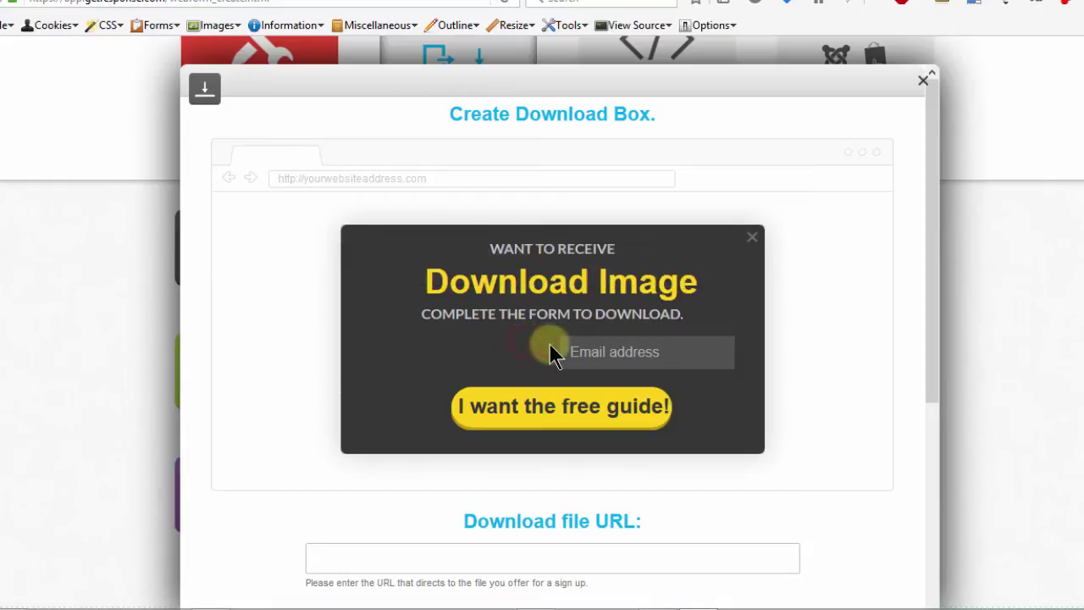
{"action": "left_click", "coordinate": [563, 348]}
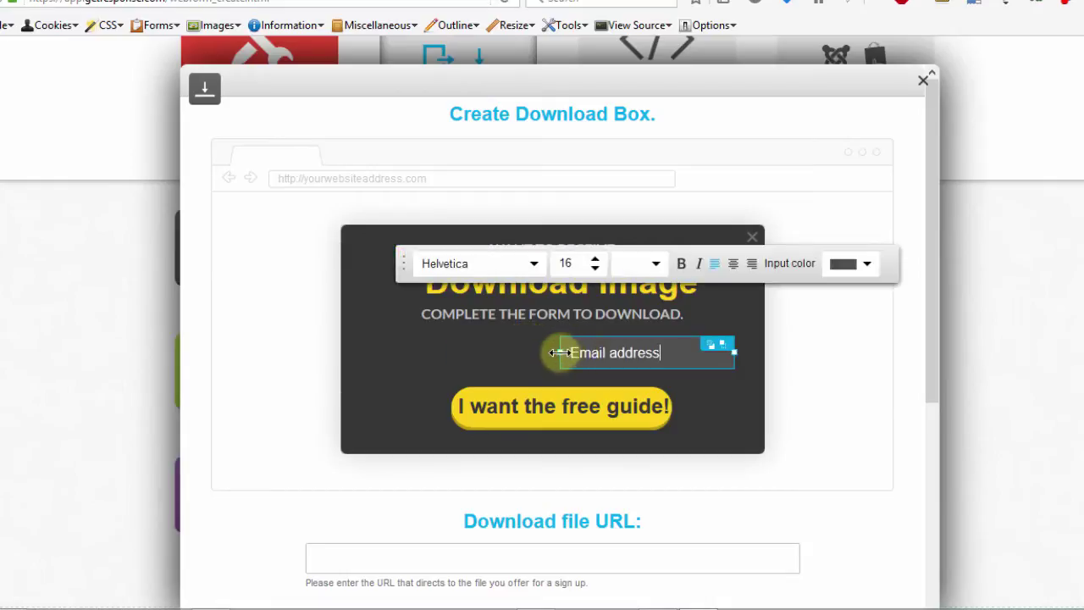
{"action": "left_click_drag", "start_coordinate": [562, 351], "coordinate": [415, 350]}
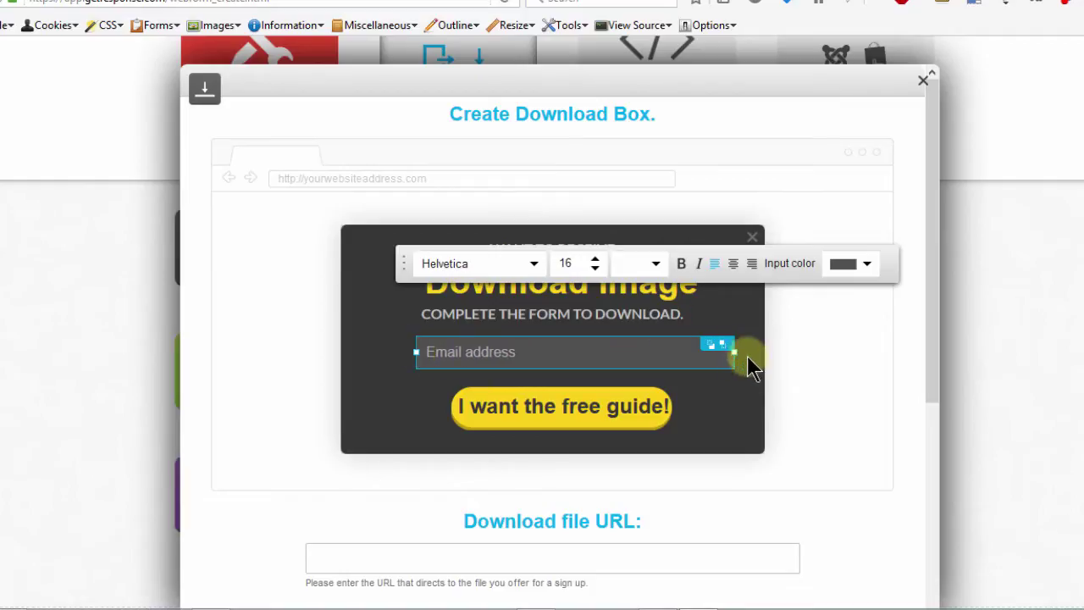
{"action": "left_click", "coordinate": [726, 415]}
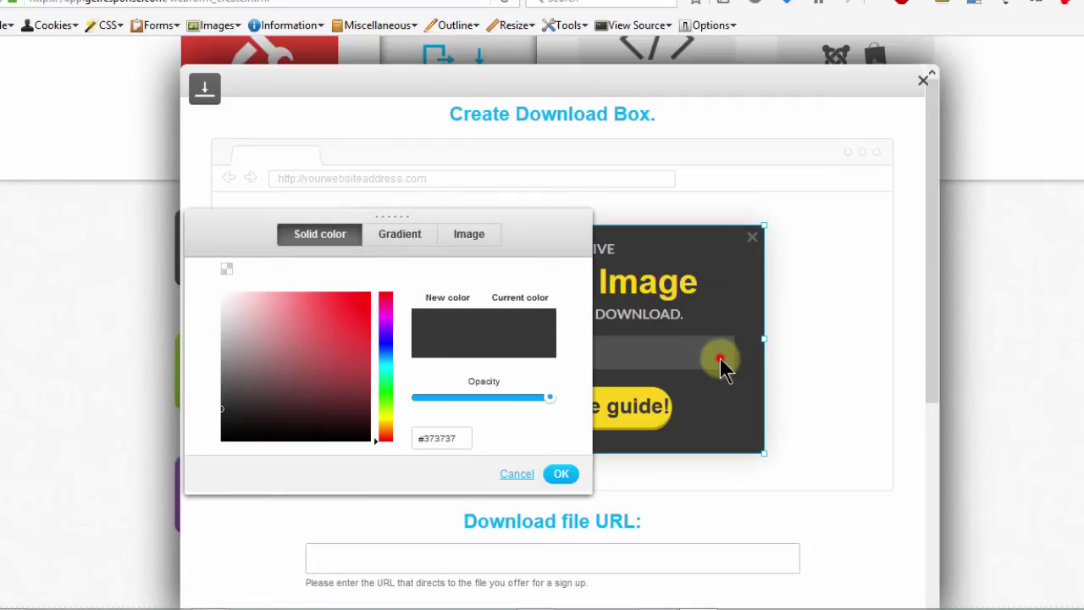
{"action": "left_click", "coordinate": [720, 359]}
{"action": "left_click", "coordinate": [729, 353]}
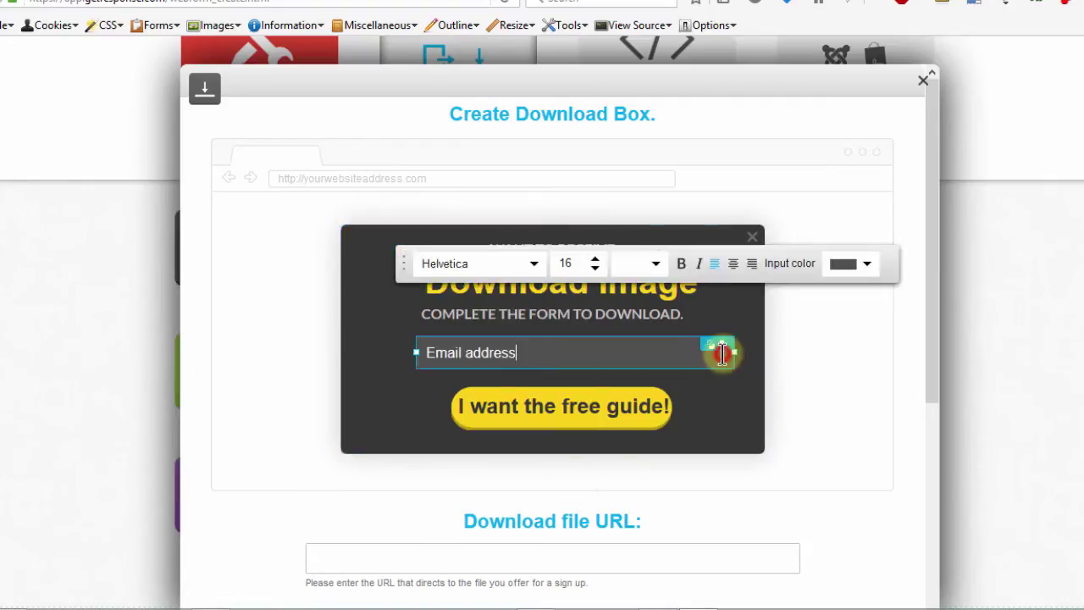
{"action": "left_click_drag", "start_coordinate": [734, 351], "coordinate": [699, 361]}
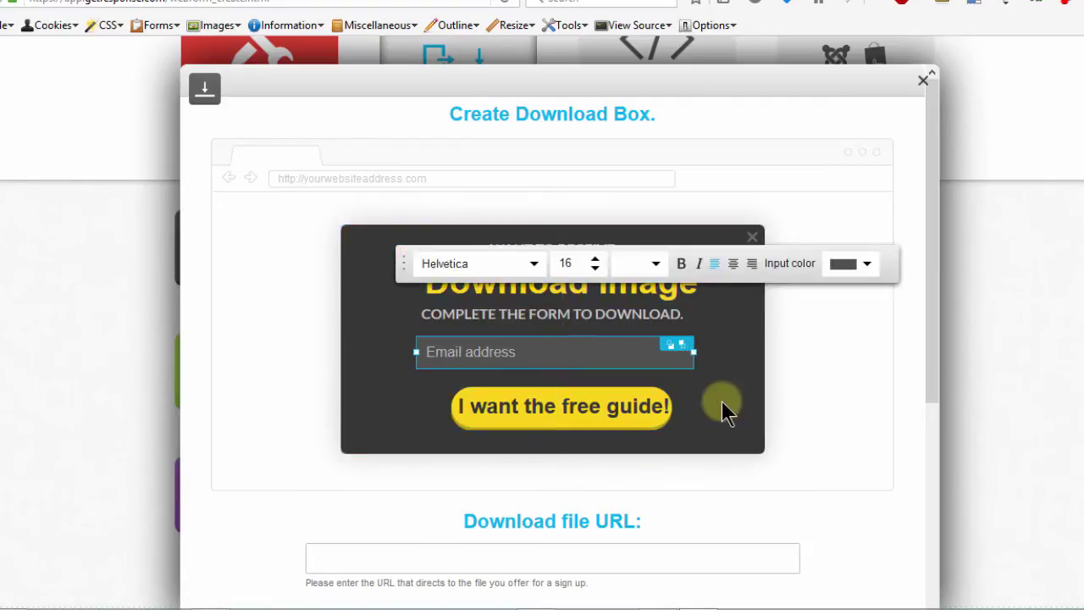
Shorten the button text to 'I want!'.
{"action": "double_click", "coordinate": [717, 410]}
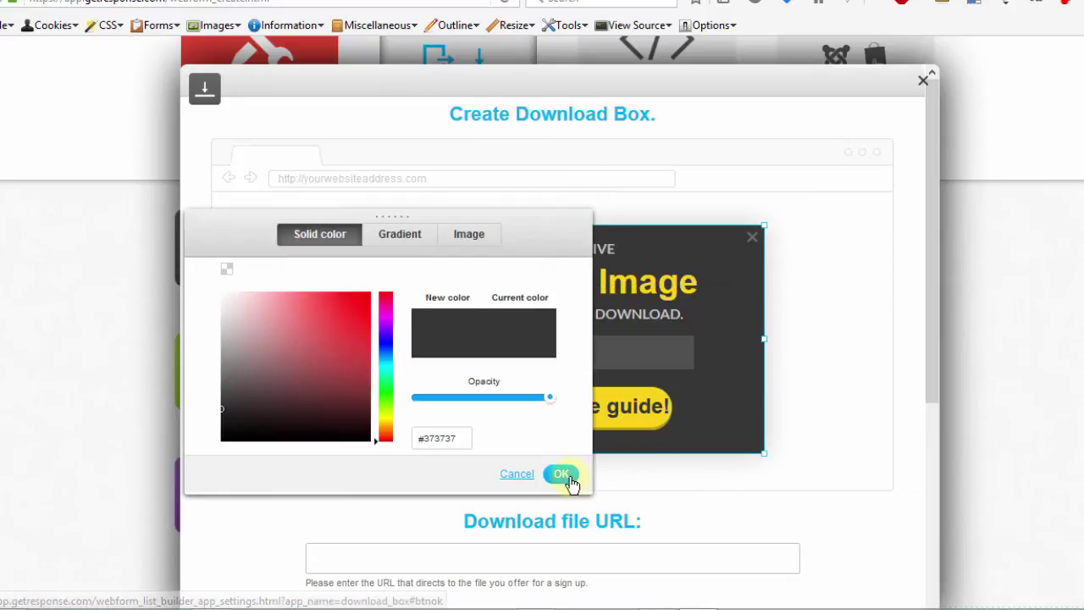
{"action": "left_click", "coordinate": [609, 415]}
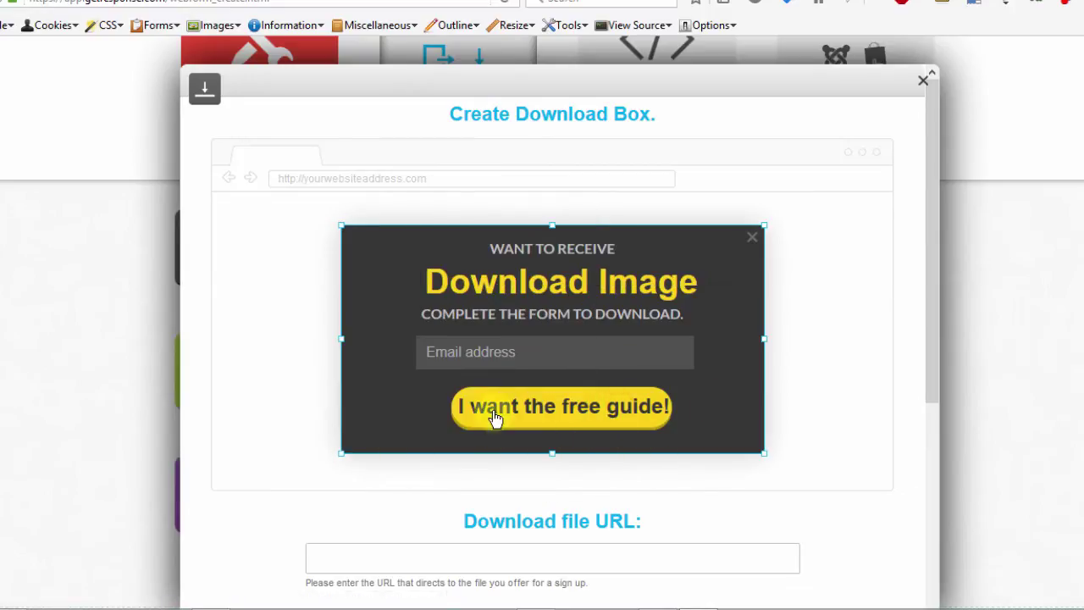
{"action": "double_click", "coordinate": [491, 407]}
{"action": "left_click_drag", "start_coordinate": [518, 407], "coordinate": [666, 407]}
{"action": "key", "text": "Delete"}
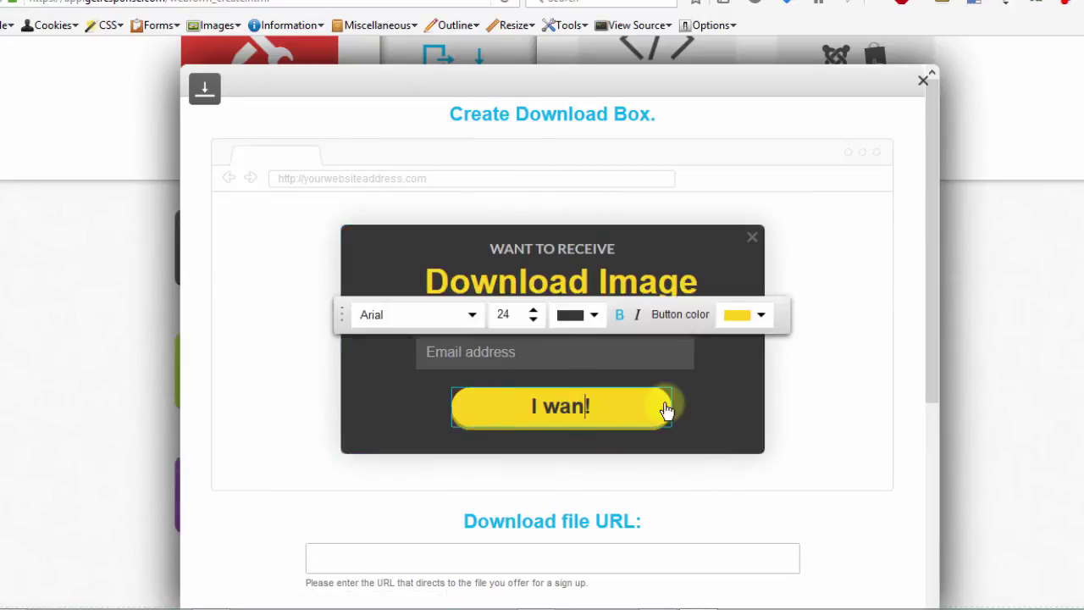
{"action": "left_click", "coordinate": [926, 242]}
{"action": "left_click_drag", "start_coordinate": [926, 233], "coordinate": [837, 500]}
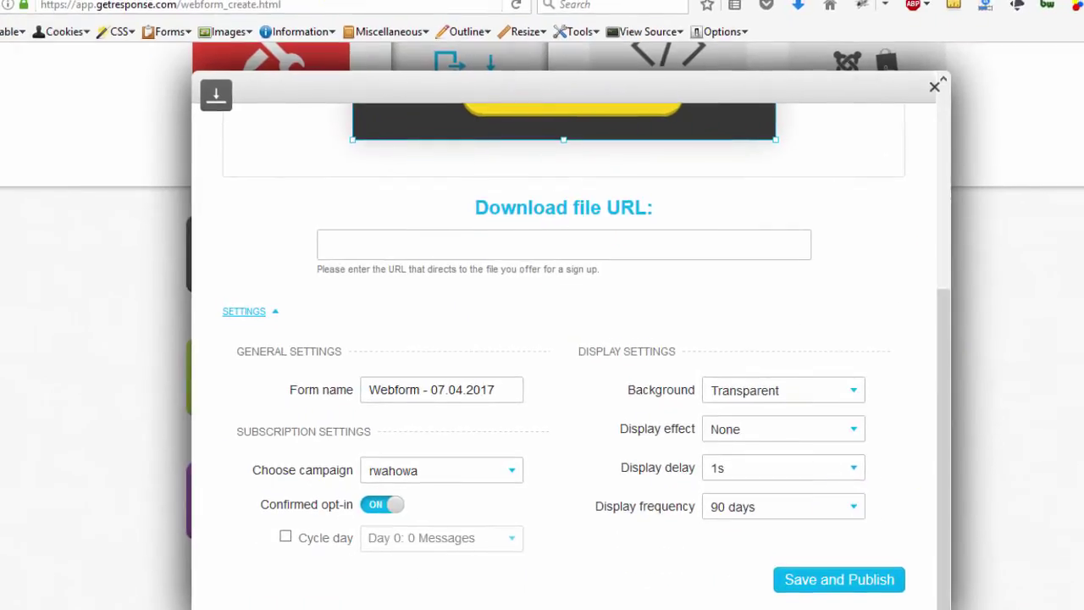
Paste the recommended-web-host.jpg image address into the Download file URL field.
{"action": "left_click", "coordinate": [282, 2]}
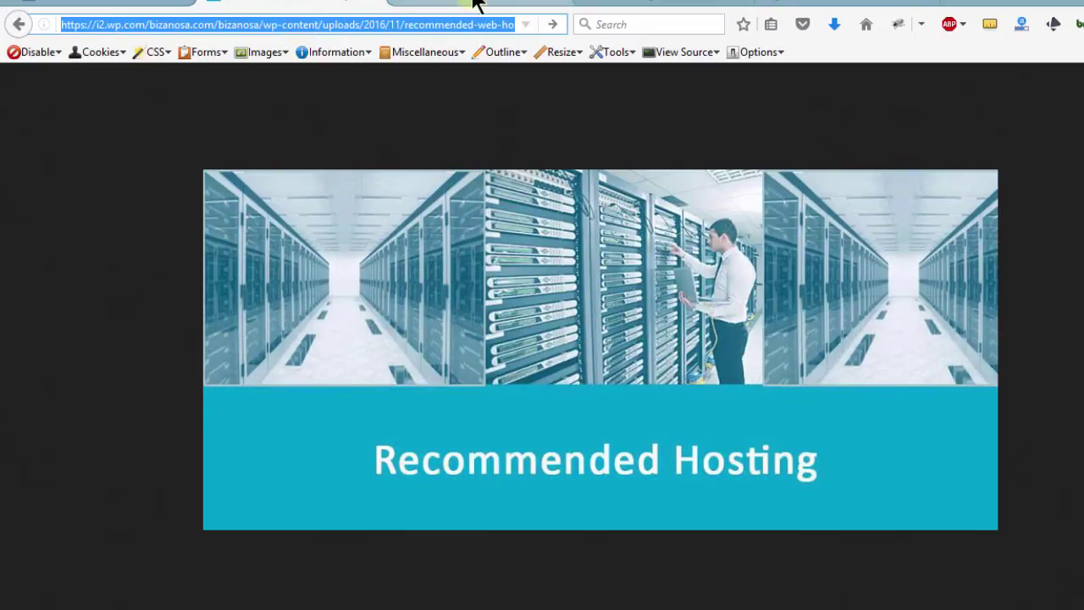
{"action": "key", "text": "ctrl+Tab"}
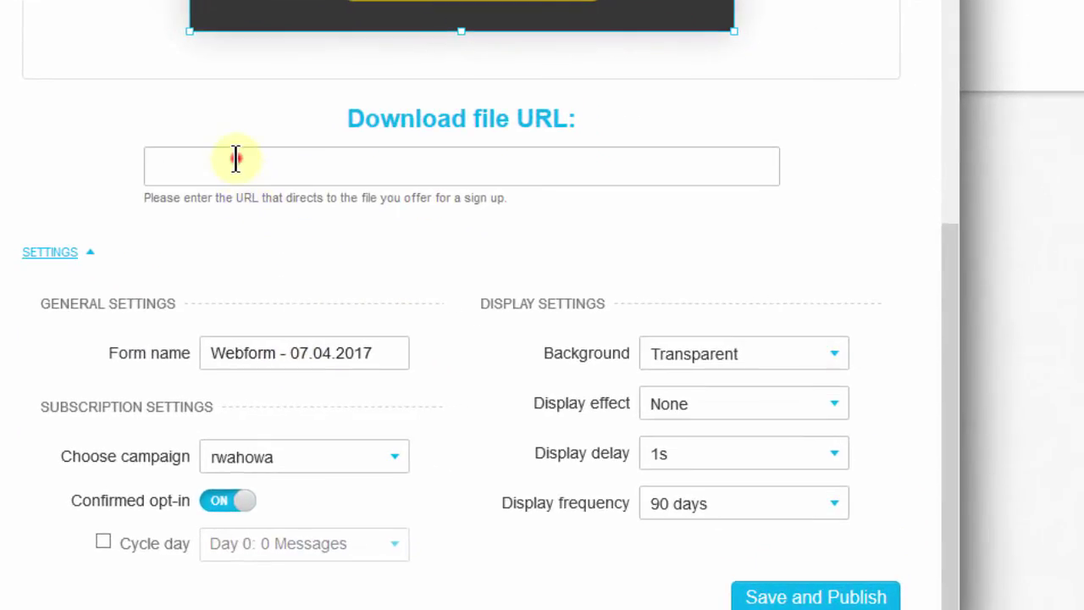
{"action": "left_click", "coordinate": [424, 259]}
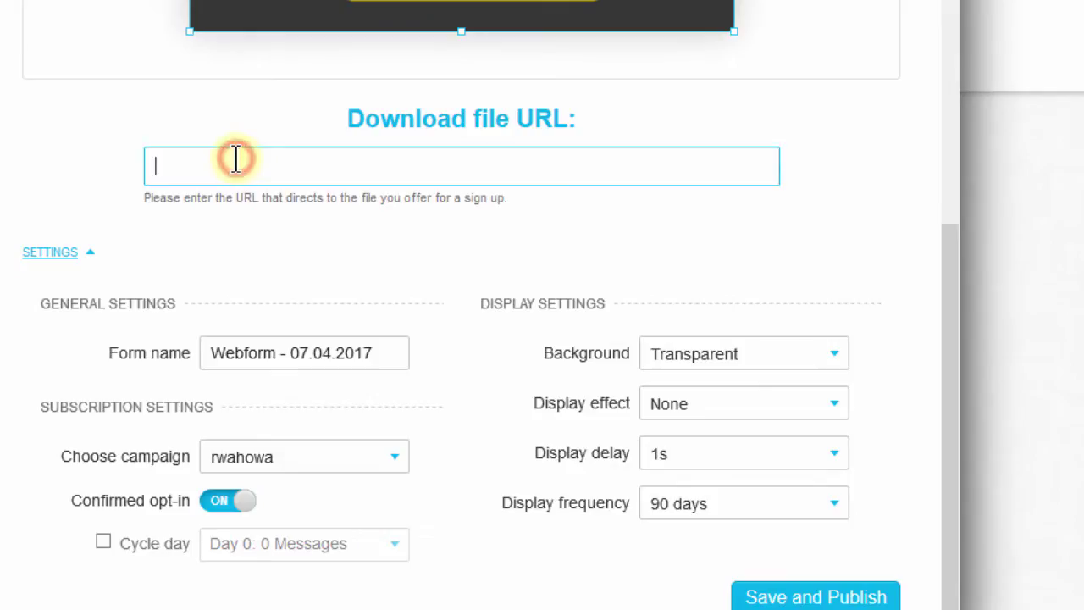
{"action": "type", "text": "https://bizanosa.com/bizanosa/wp-content/uploads/2016/11/recommended-web-host.jpg?w=900"}
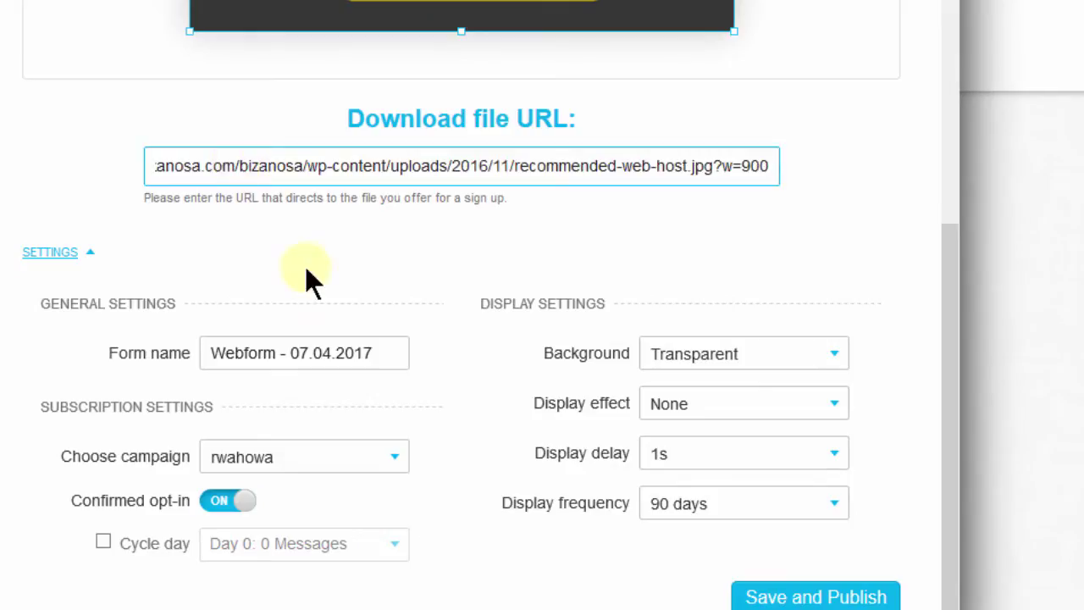
Select the webform's name text in the settings.
{"action": "left_click", "coordinate": [379, 349]}
{"action": "left_click_drag", "start_coordinate": [377, 350], "coordinate": [199, 352]}
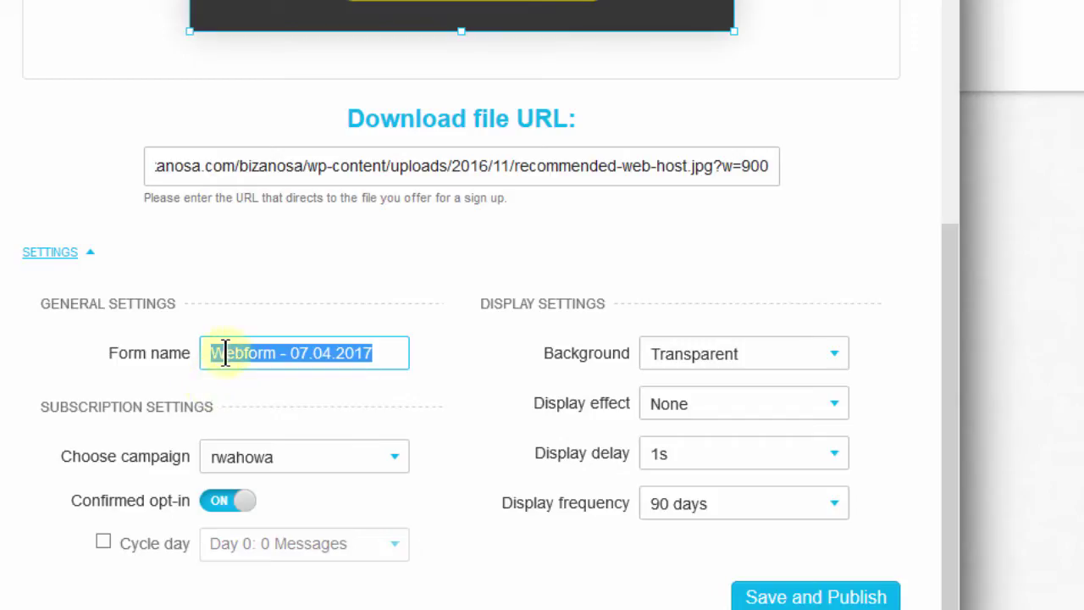
{"action": "left_click_drag", "start_coordinate": [226, 353], "coordinate": [347, 347]}
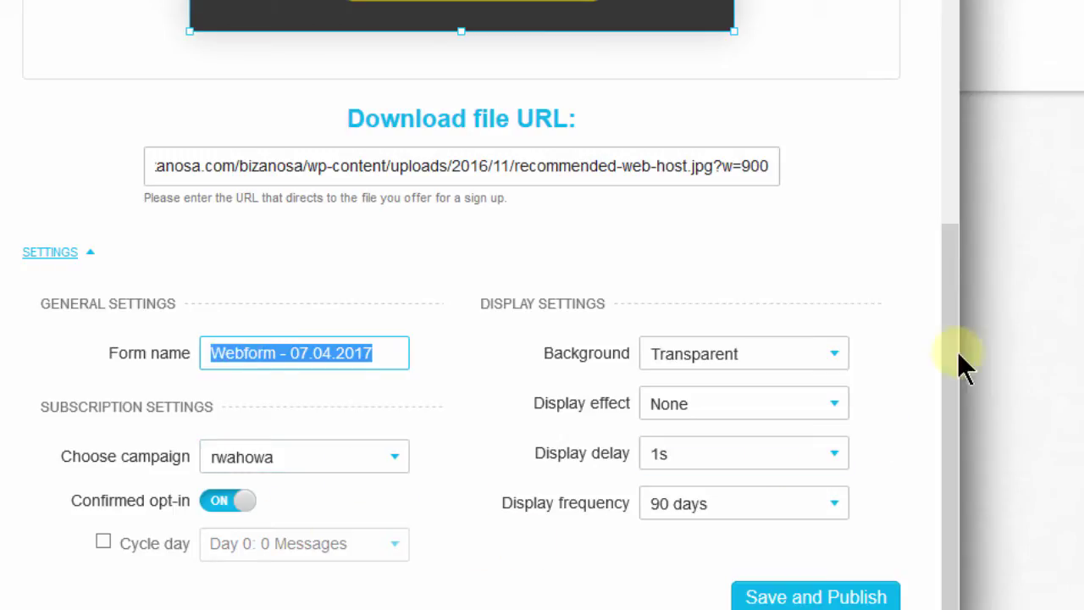
{"action": "left_click_drag", "start_coordinate": [946, 302], "coordinate": [945, 331]}
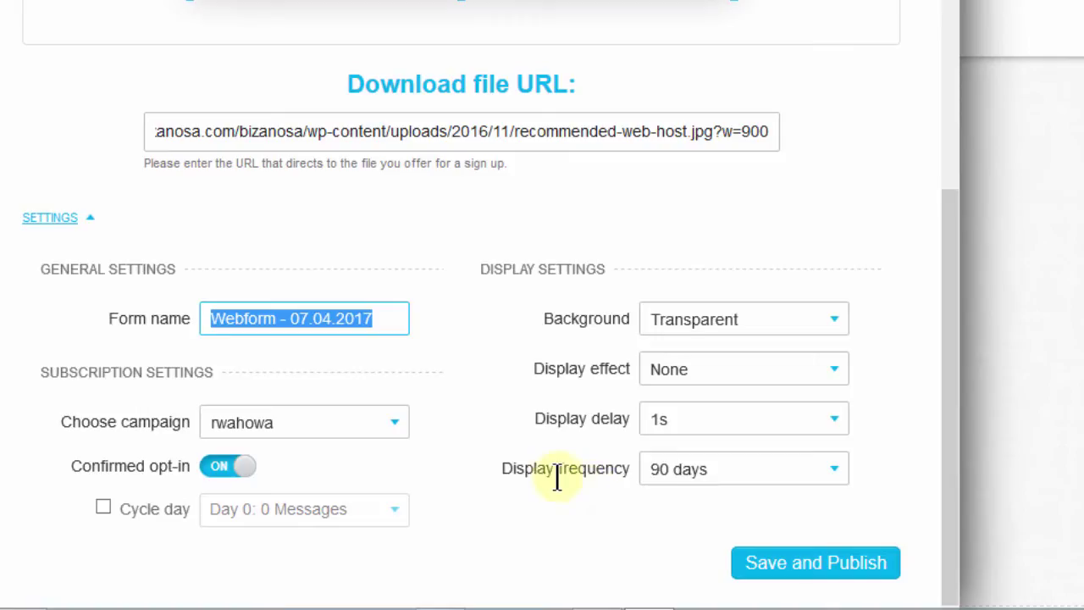
Set display frequency to Always and keep the display delay at 1s.
{"action": "left_click", "coordinate": [785, 472]}
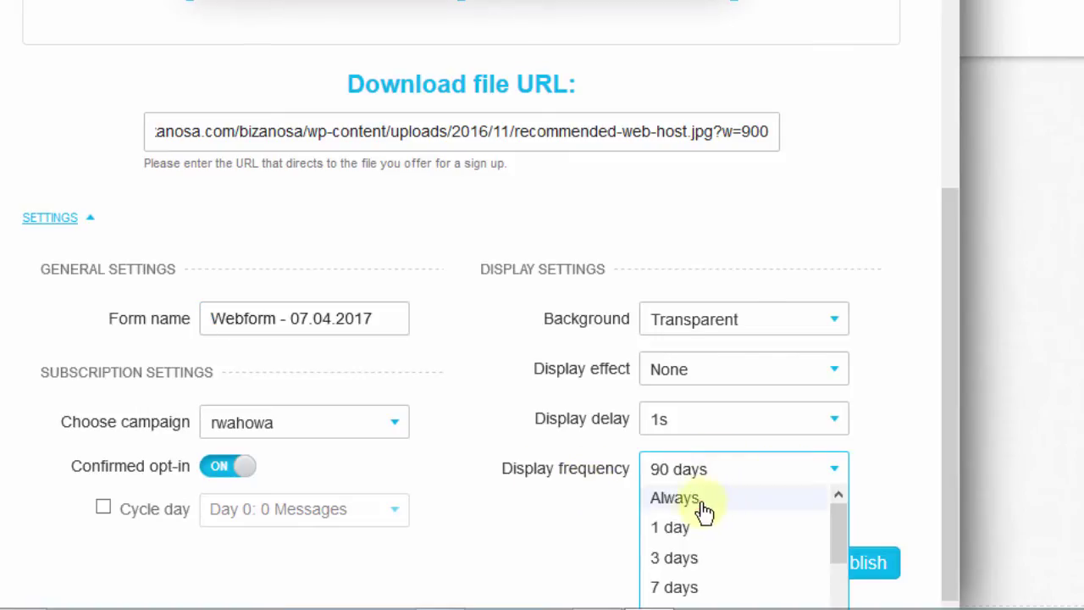
{"action": "left_click", "coordinate": [702, 499]}
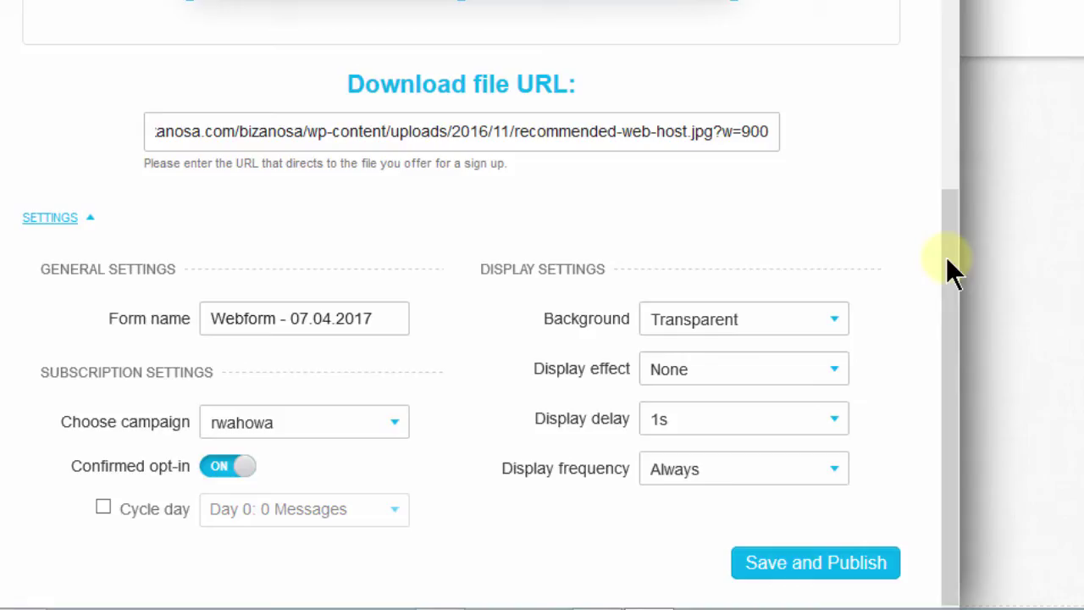
{"action": "left_click_drag", "start_coordinate": [947, 246], "coordinate": [948, 59]}
{"action": "scroll", "coordinate": [461, 304], "scroll_direction": "up", "scroll_amount": 2}
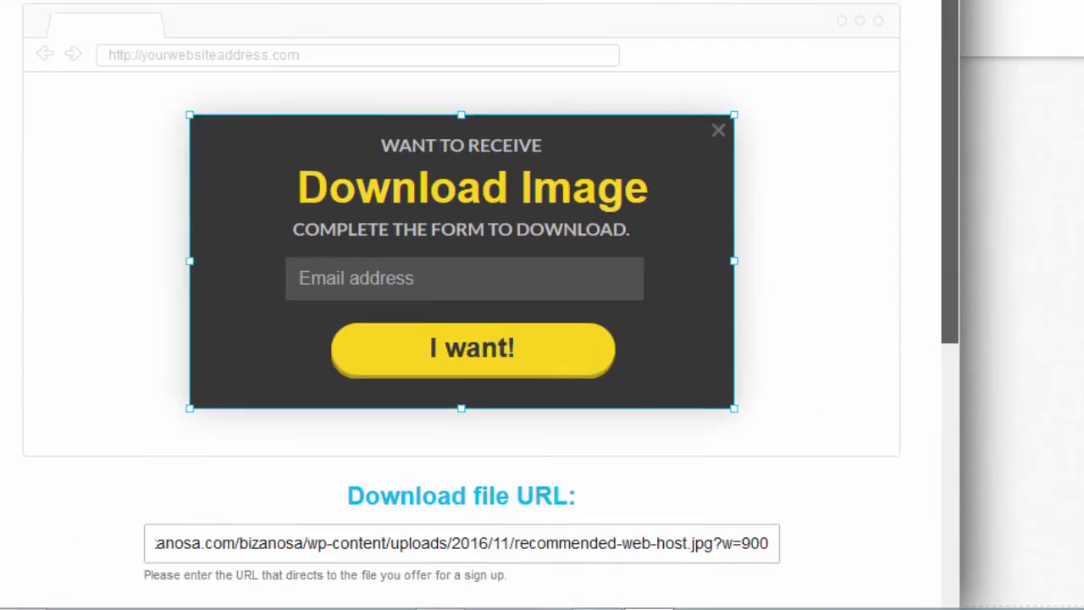
{"action": "scroll", "coordinate": [919, 145], "scroll_direction": "down", "scroll_amount": 4}
{"action": "scroll", "coordinate": [914, 145], "scroll_direction": "up", "scroll_amount": 3}
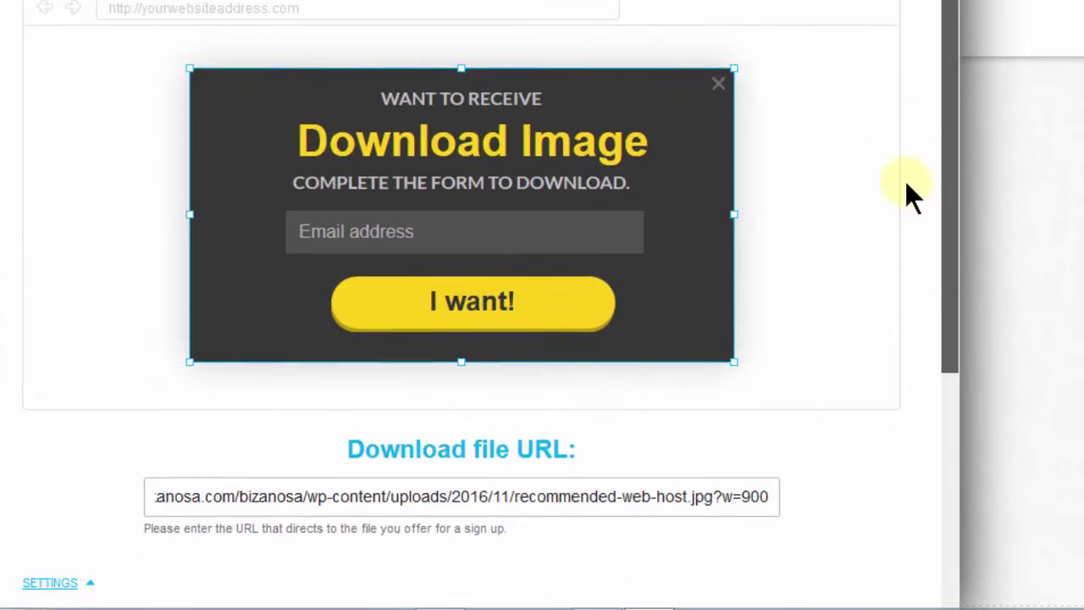
{"action": "scroll", "coordinate": [912, 194], "scroll_direction": "down", "scroll_amount": 6}
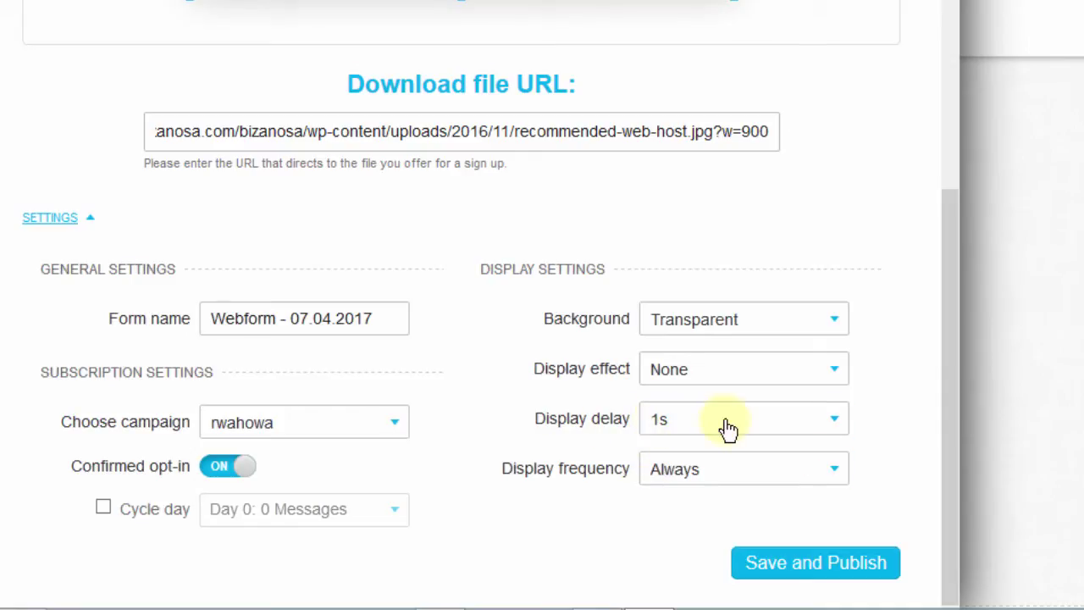
{"action": "left_click", "coordinate": [755, 423]}
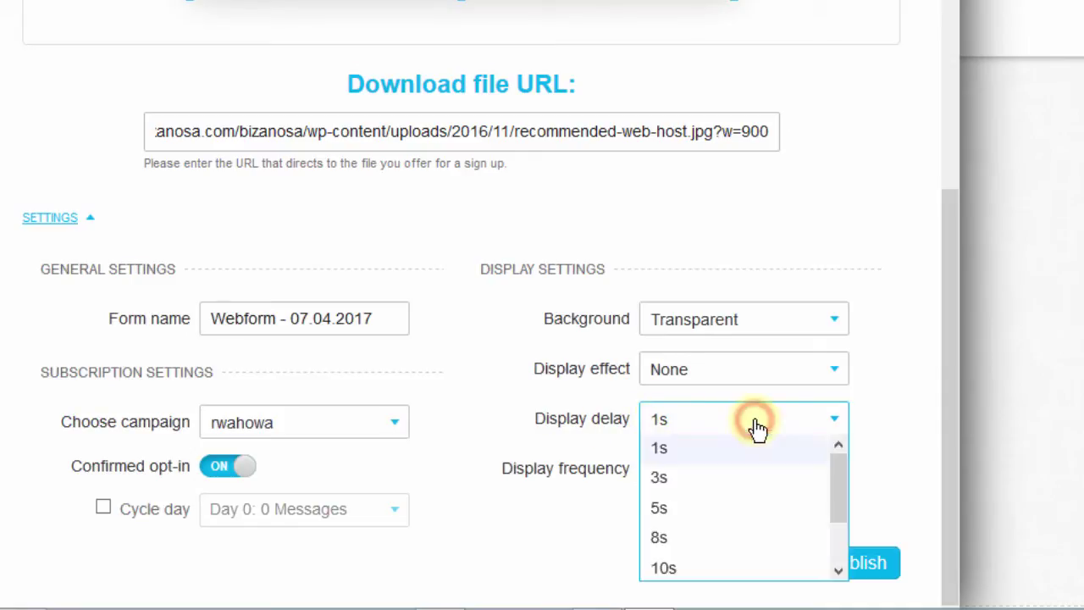
{"action": "left_click", "coordinate": [669, 449]}
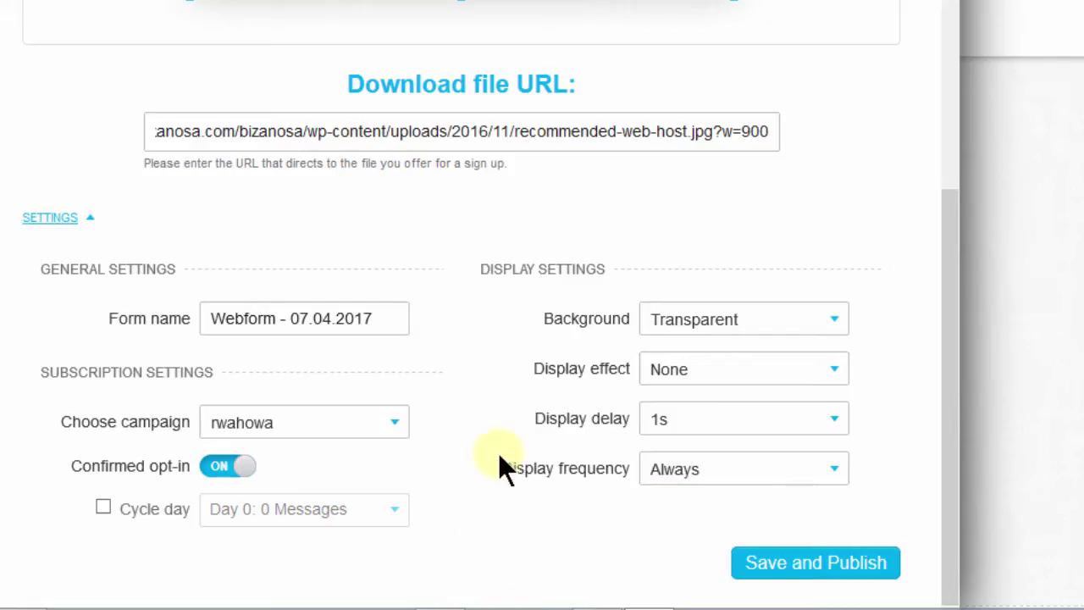
Save and publish the Download Image form, then select its JavaScript embed code.
{"action": "left_click", "coordinate": [813, 563]}
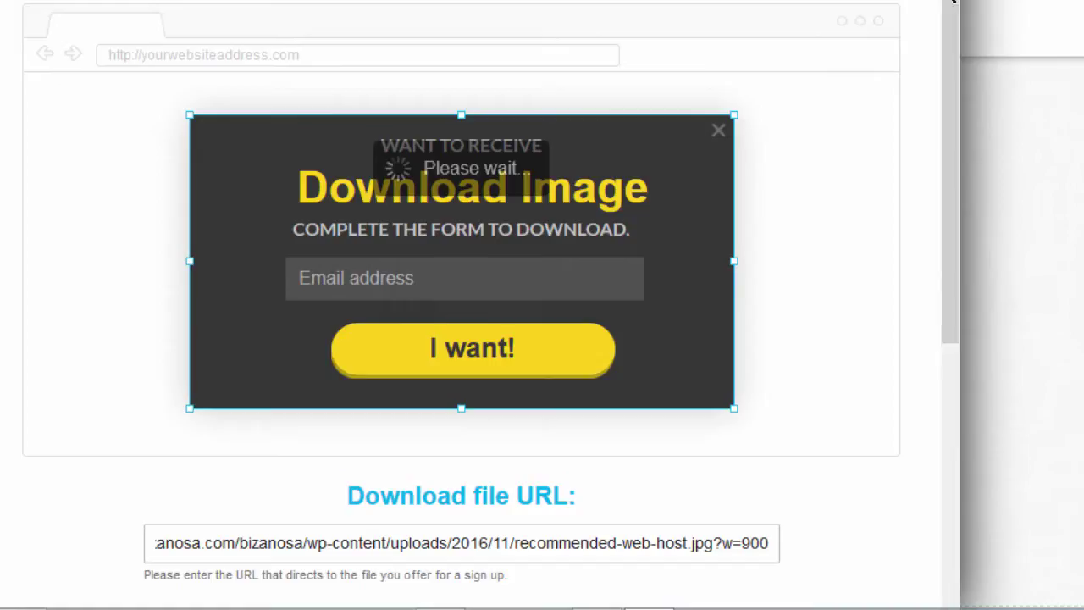
{"action": "left_click_drag", "start_coordinate": [949, 198], "coordinate": [947, 423]}
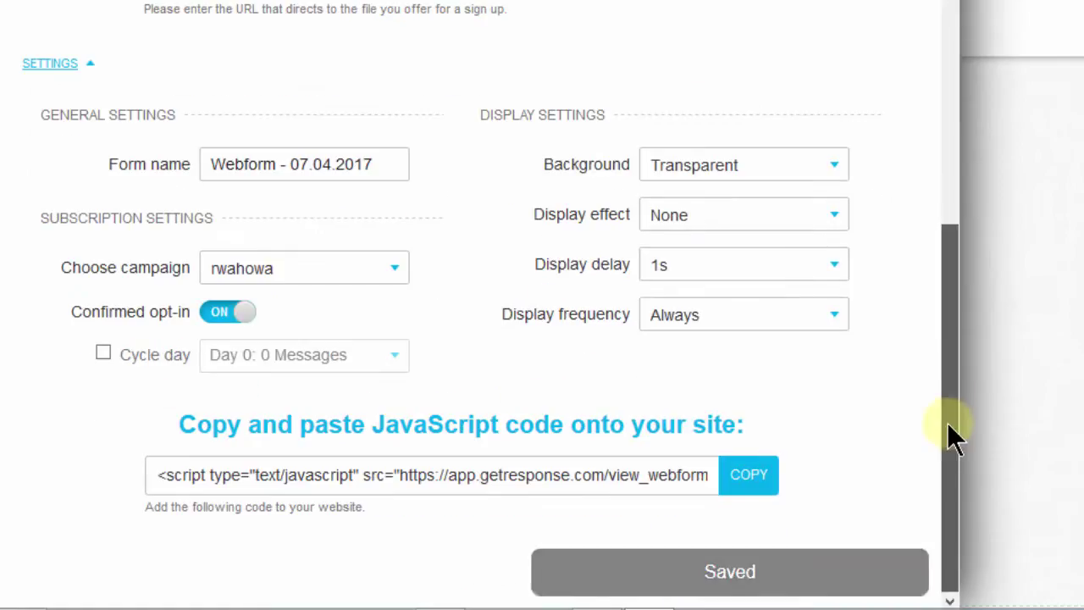
{"action": "left_click", "coordinate": [438, 474]}
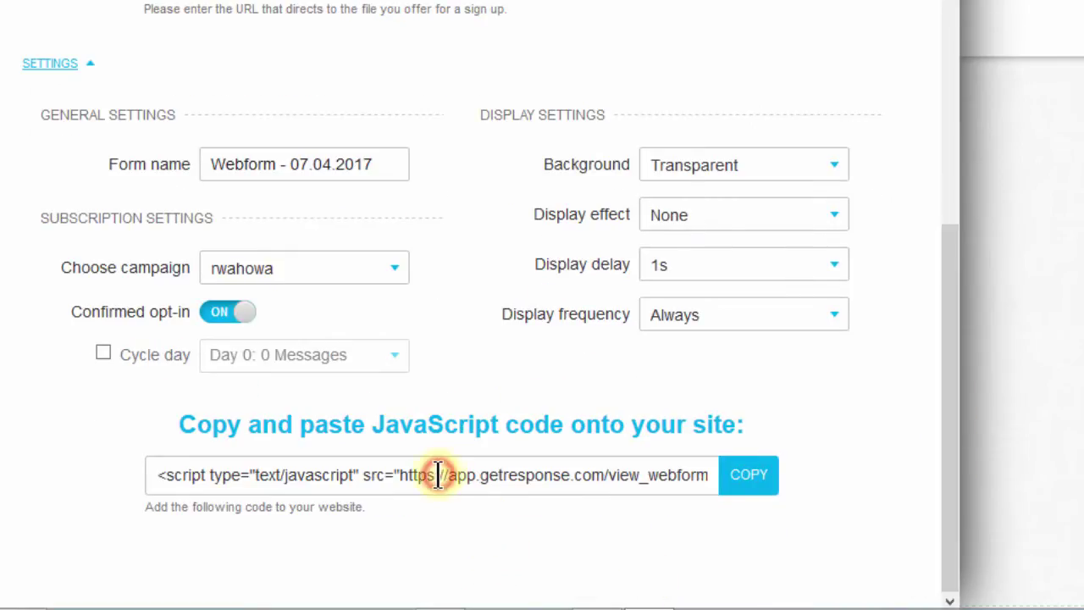
{"action": "triple_click", "coordinate": [438, 474]}
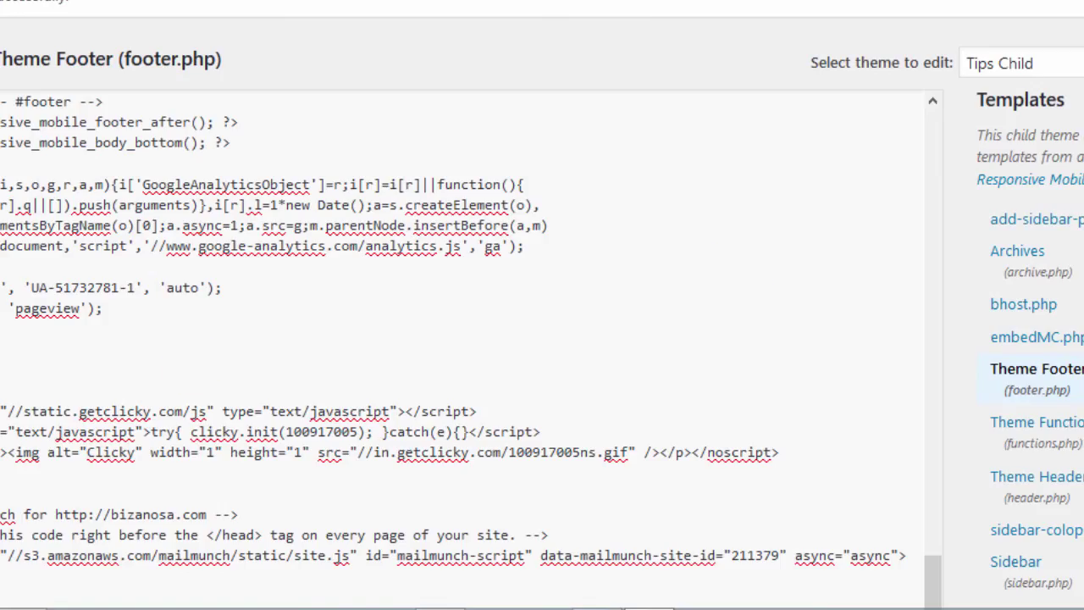
Paste the GetResponse script above wp_footer() in footer.php and update the file.
{"action": "scroll", "coordinate": [542, 305], "scroll_direction": "down", "scroll_amount": 5}
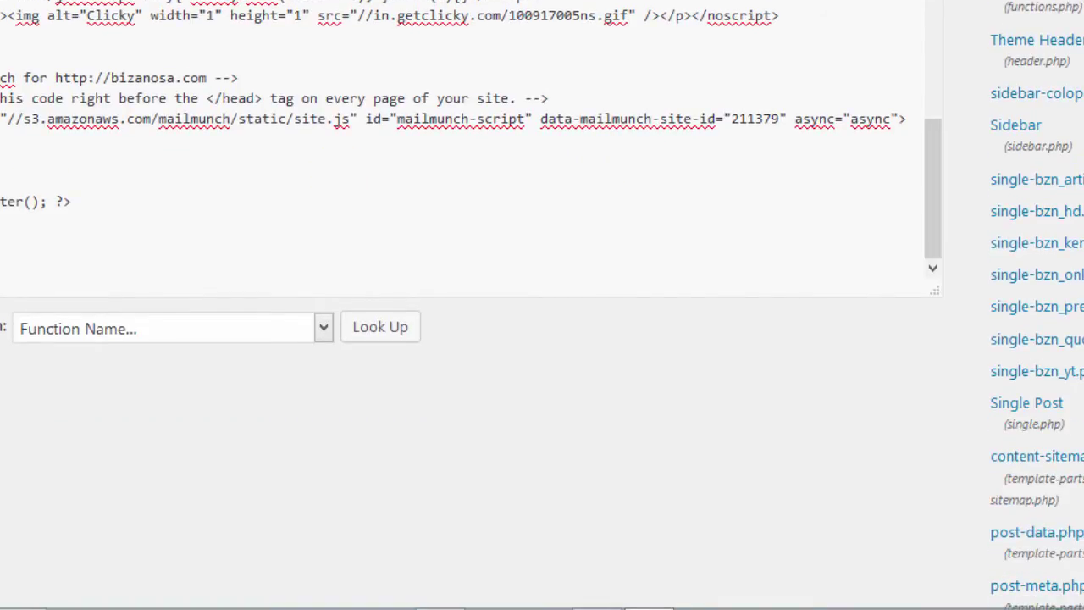
{"action": "left_click_drag", "start_coordinate": [54, 242], "coordinate": [5, 237]}
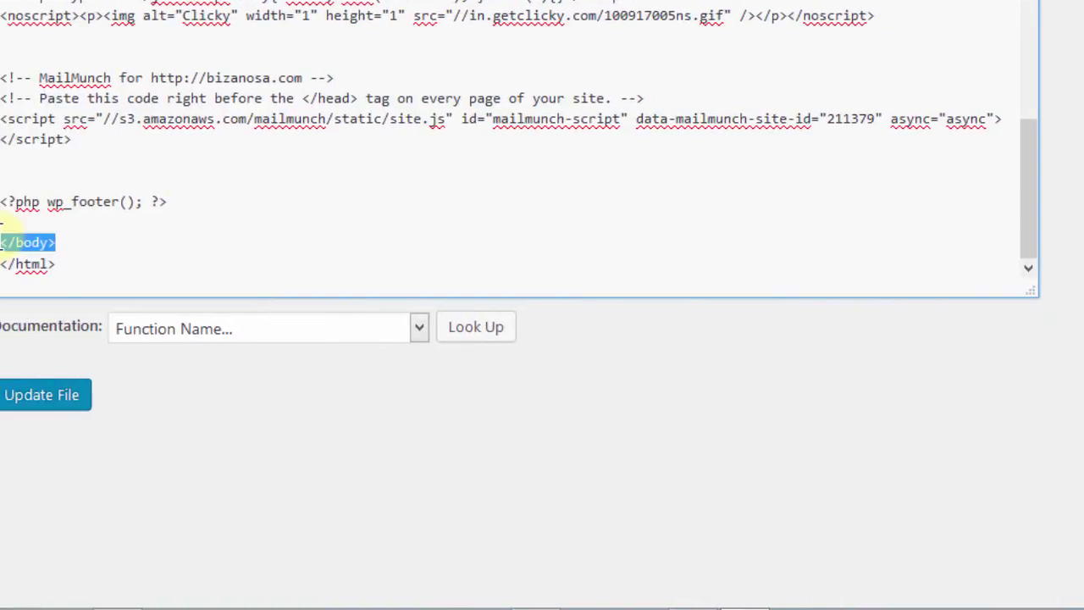
{"action": "left_click", "coordinate": [44, 180]}
{"action": "type", "text": "<script type=\"text/javascript\" src=\"https://app.getresponse.com/view_webform_v2.js?u=Sf3Yy&webforms_id=10410701\"></script>"}
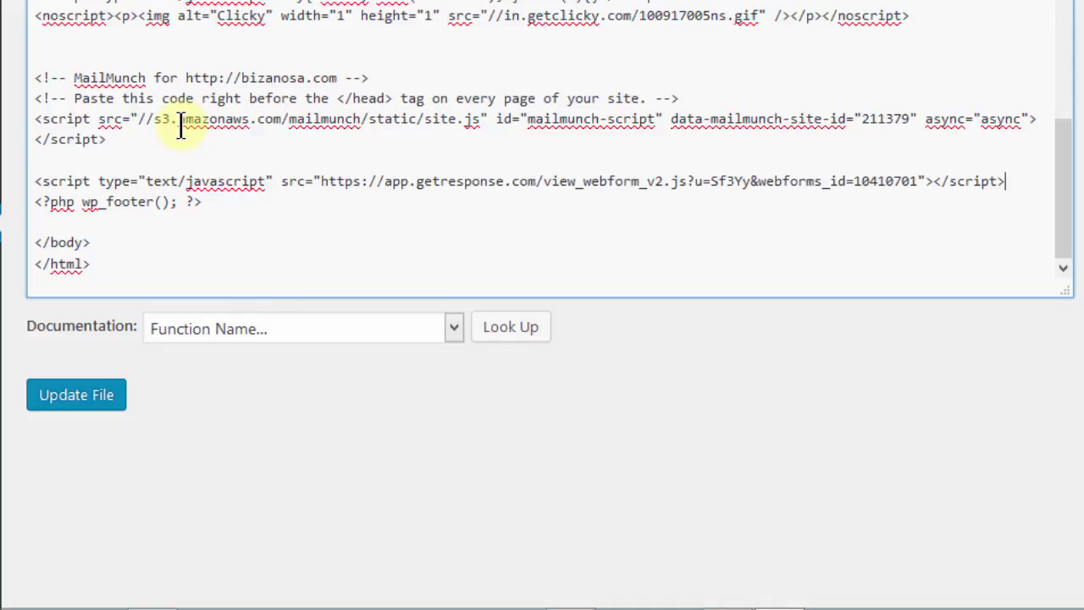
{"action": "left_click", "coordinate": [72, 408]}
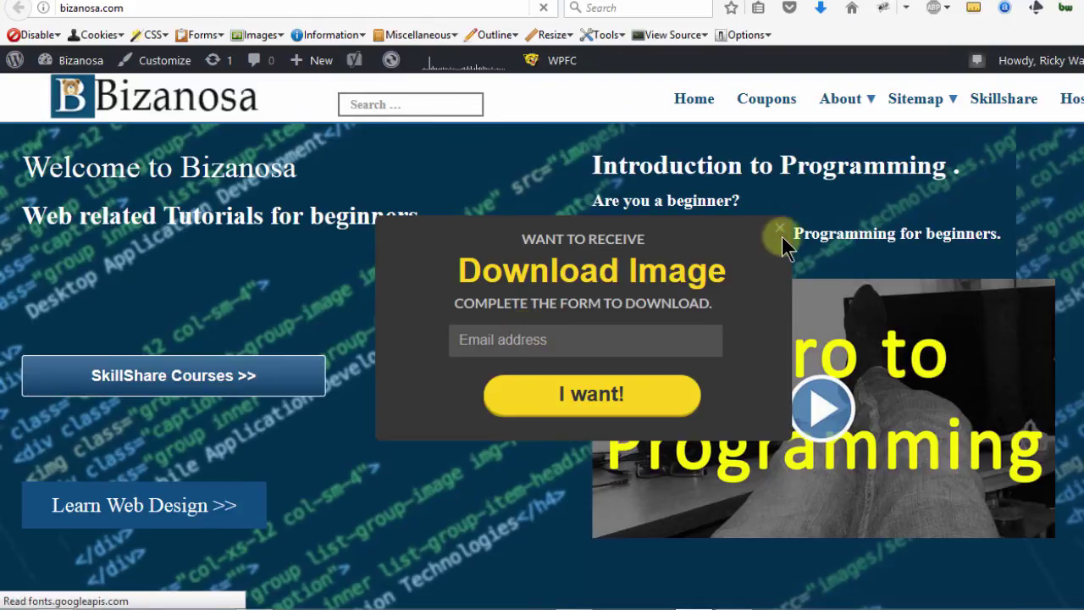
Submit a test email address through the live pop-up's 'I want!' button, then choose Download.
{"action": "left_click", "coordinate": [552, 341]}
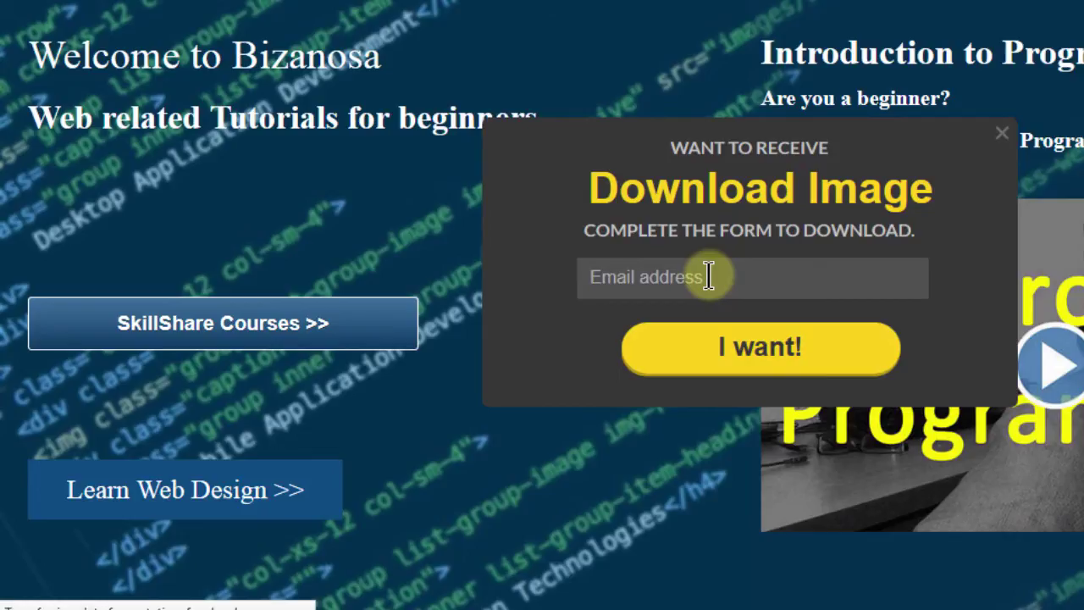
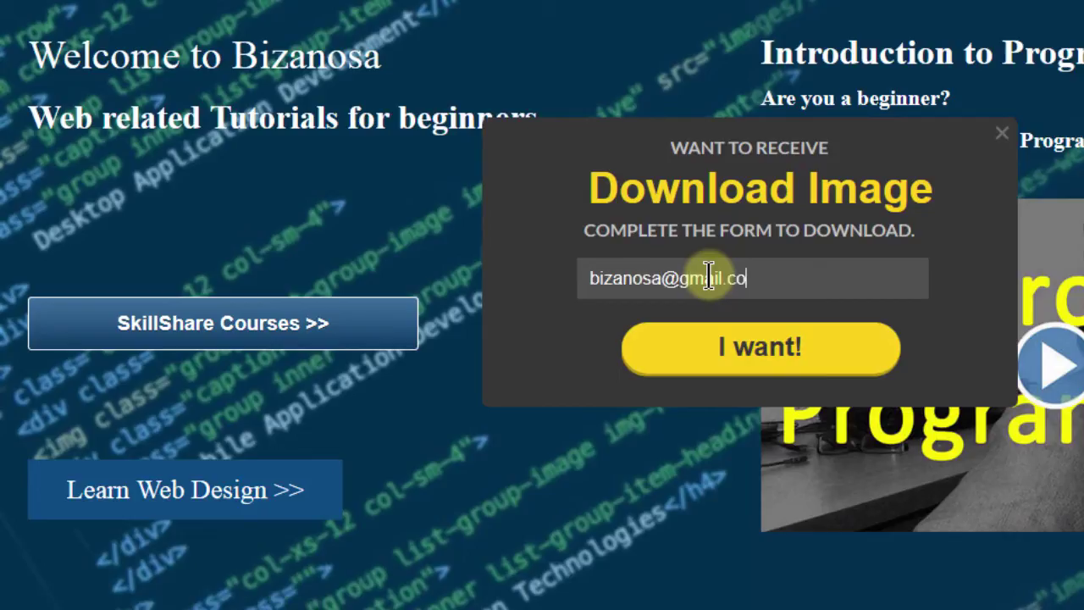
{"action": "left_click", "coordinate": [752, 351]}
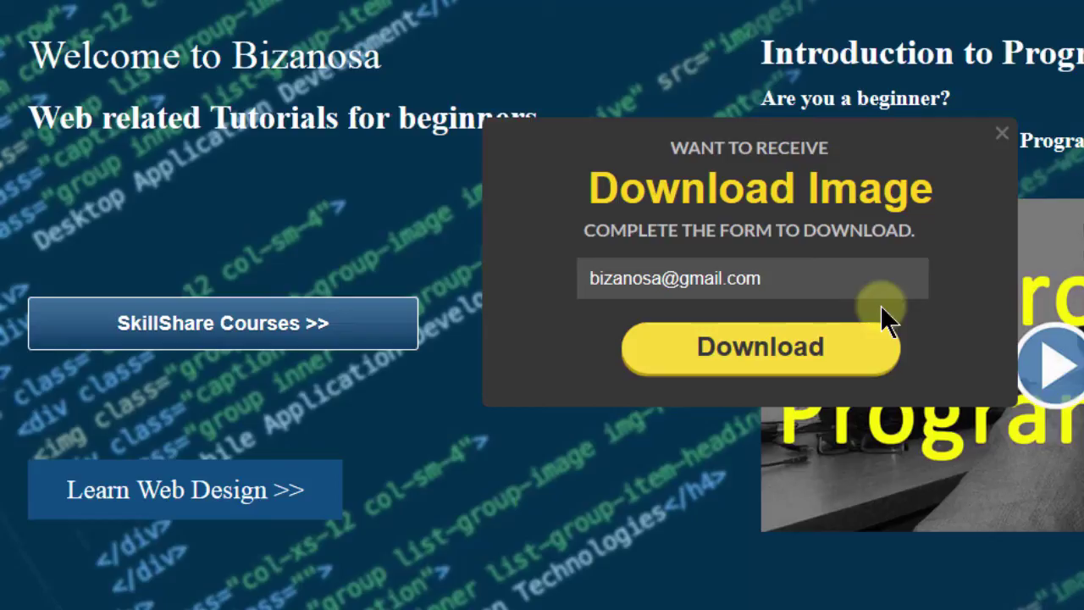
{"action": "left_click", "coordinate": [779, 326]}
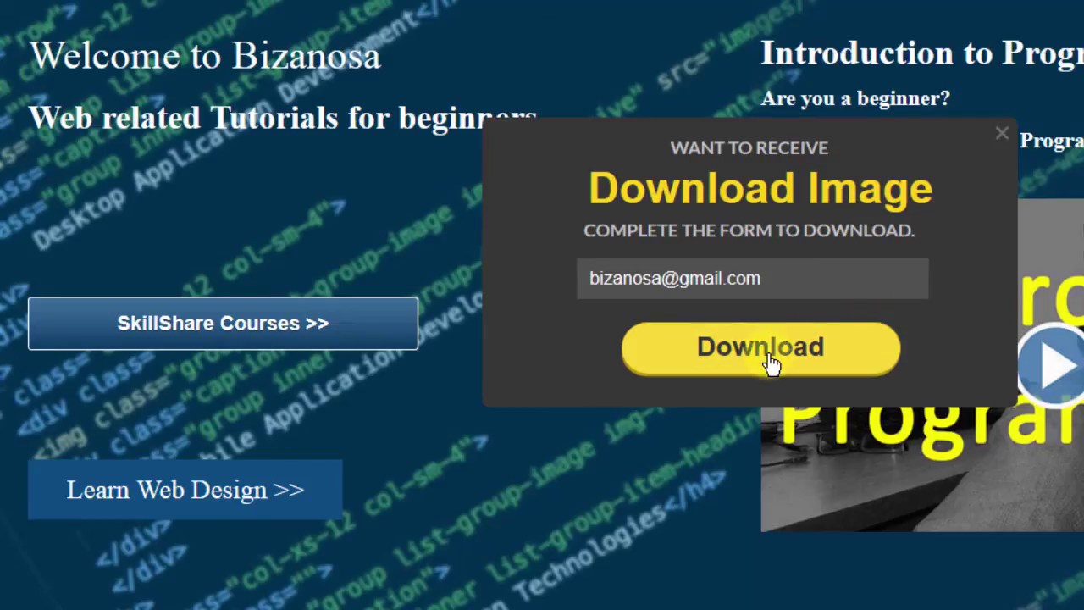
{"action": "left_click", "coordinate": [757, 361]}
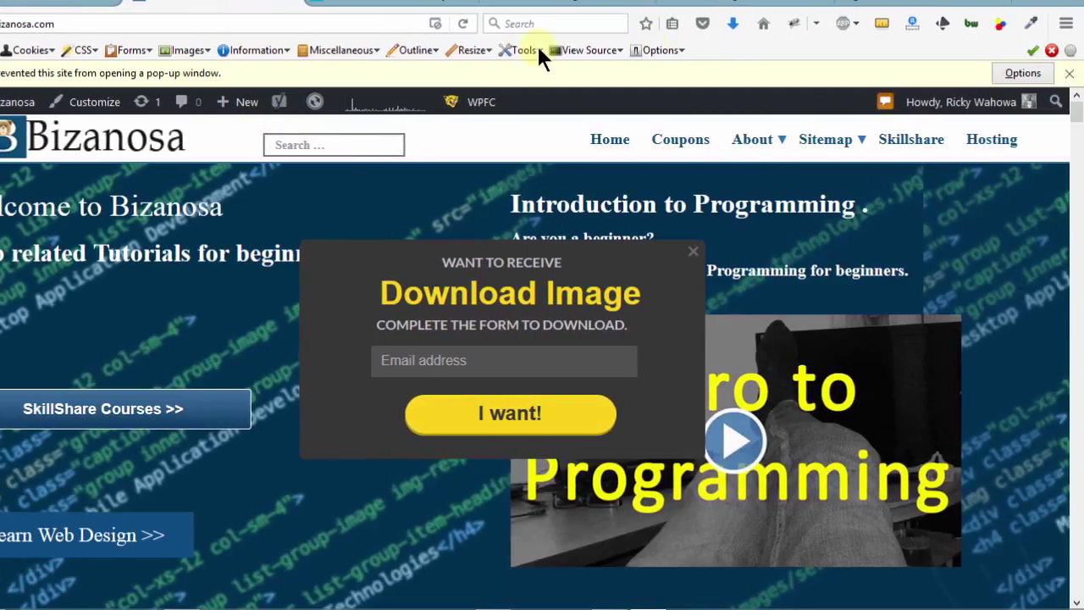
Allow pop-ups for bizanosa.com, then go back to the bizanosa.com tab.
{"action": "left_click", "coordinate": [1021, 74]}
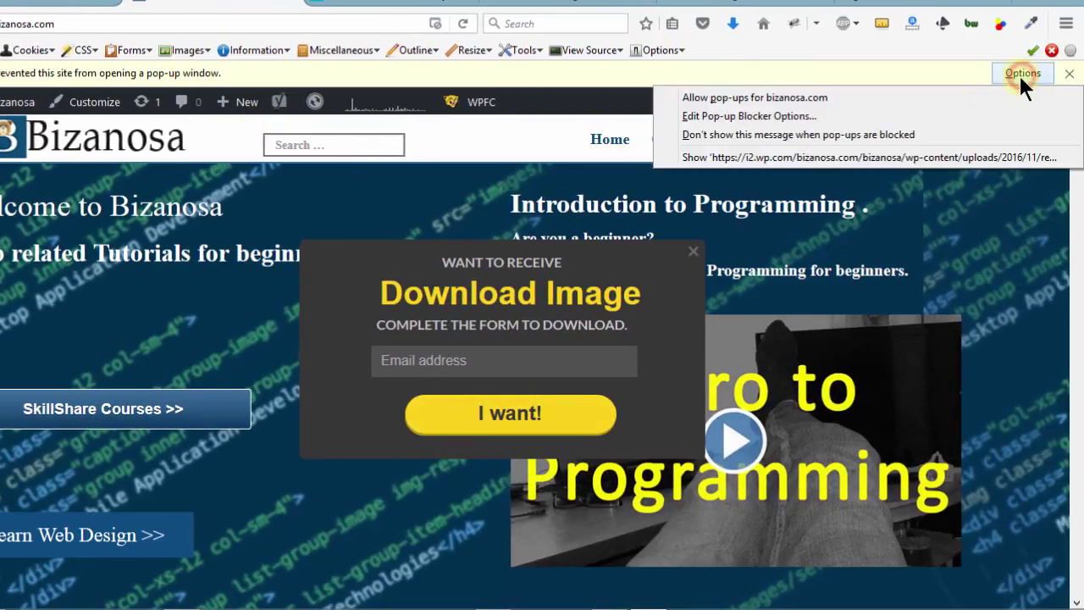
{"action": "left_click", "coordinate": [808, 96]}
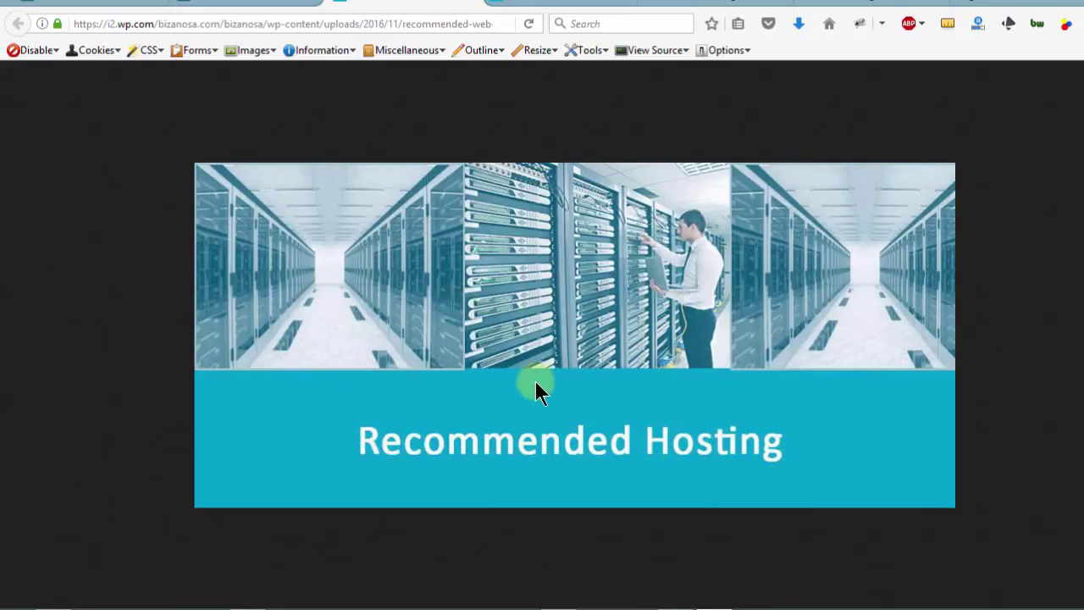
{"action": "left_click", "coordinate": [254, 5]}
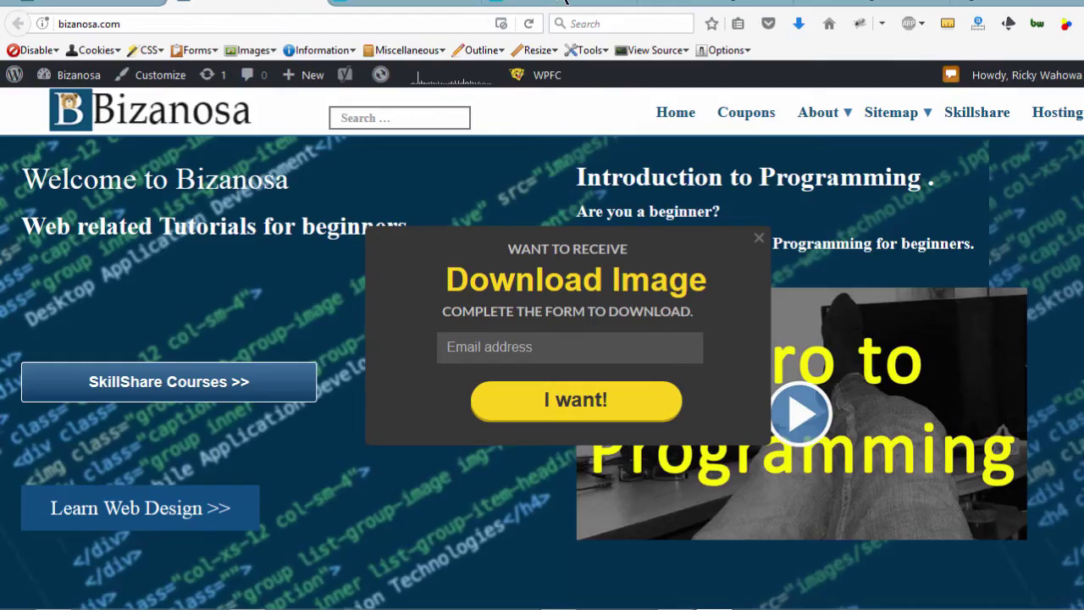
Switch to the GetResponse tab and scroll the Download Image webform to its embed code.
{"action": "left_click", "coordinate": [706, 5]}
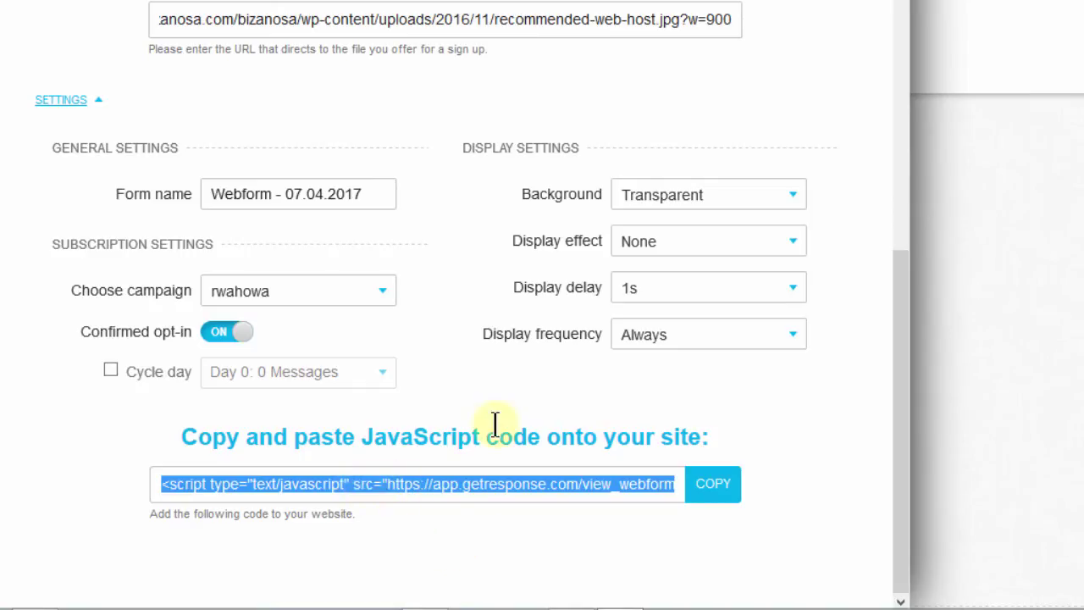
{"action": "left_click", "coordinate": [900, 368]}
{"action": "left_click_drag", "start_coordinate": [900, 367], "coordinate": [885, 46]}
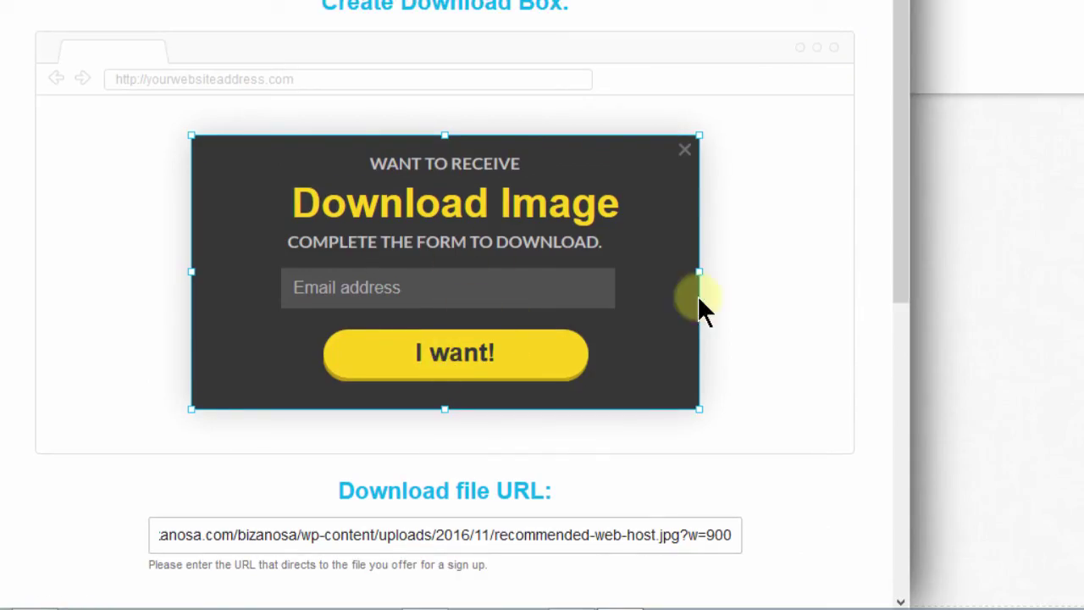
{"action": "left_click_drag", "start_coordinate": [902, 51], "coordinate": [906, 494]}
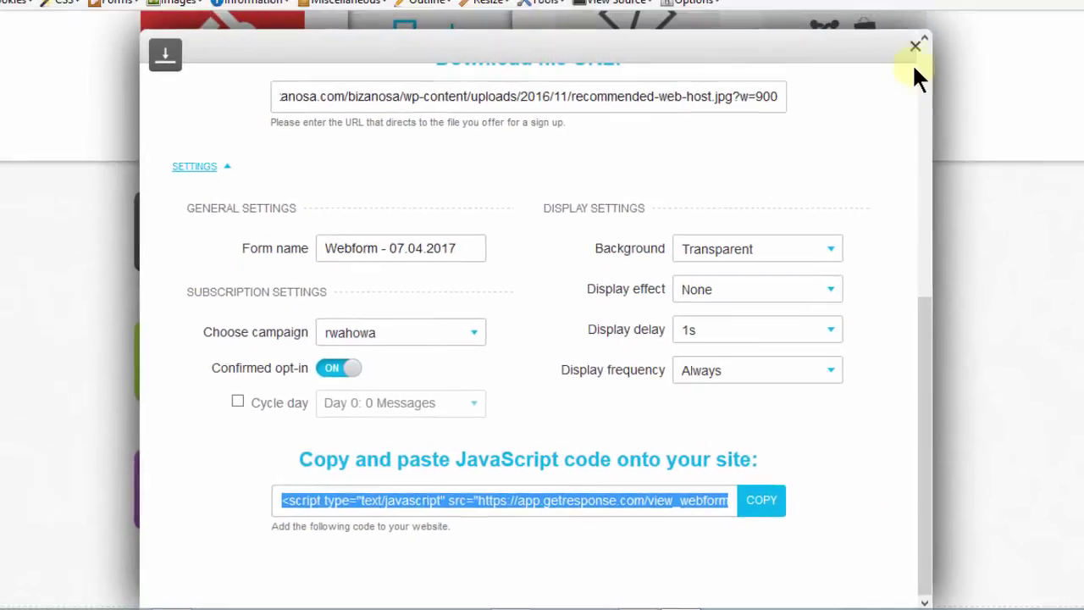
Close the webform editor and scroll up the bizanosa.com homepage to the Download Image pop-up.
{"action": "left_click", "coordinate": [907, 21]}
{"action": "scroll", "coordinate": [739, 311], "scroll_direction": "up", "scroll_amount": 3}
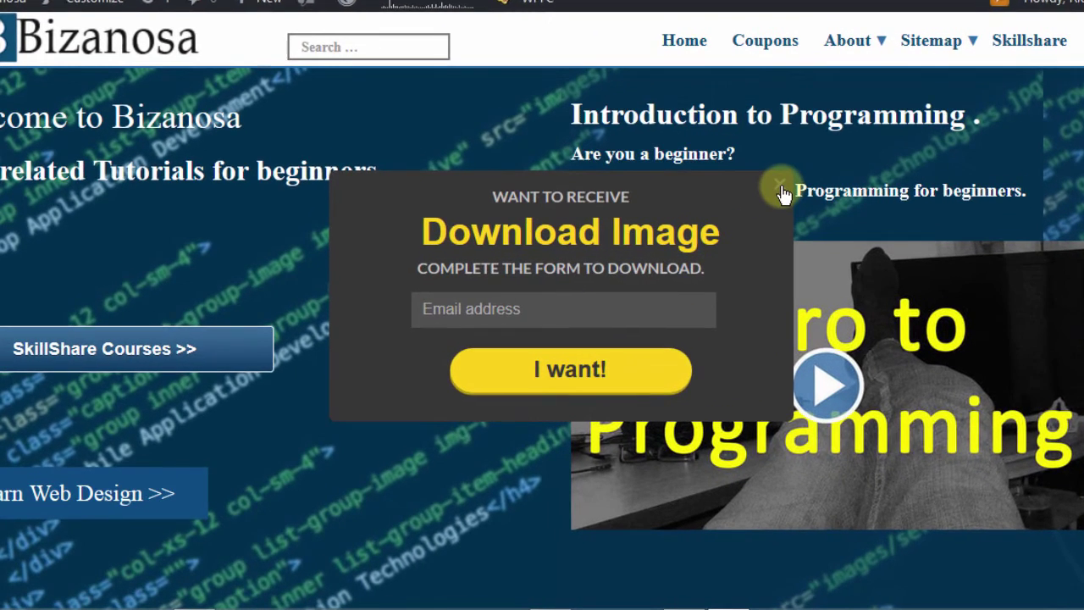
Dismiss the Download Image pop-up, delete the GetResponse script line from footer.php, and save the file.
{"action": "left_click", "coordinate": [788, 188]}
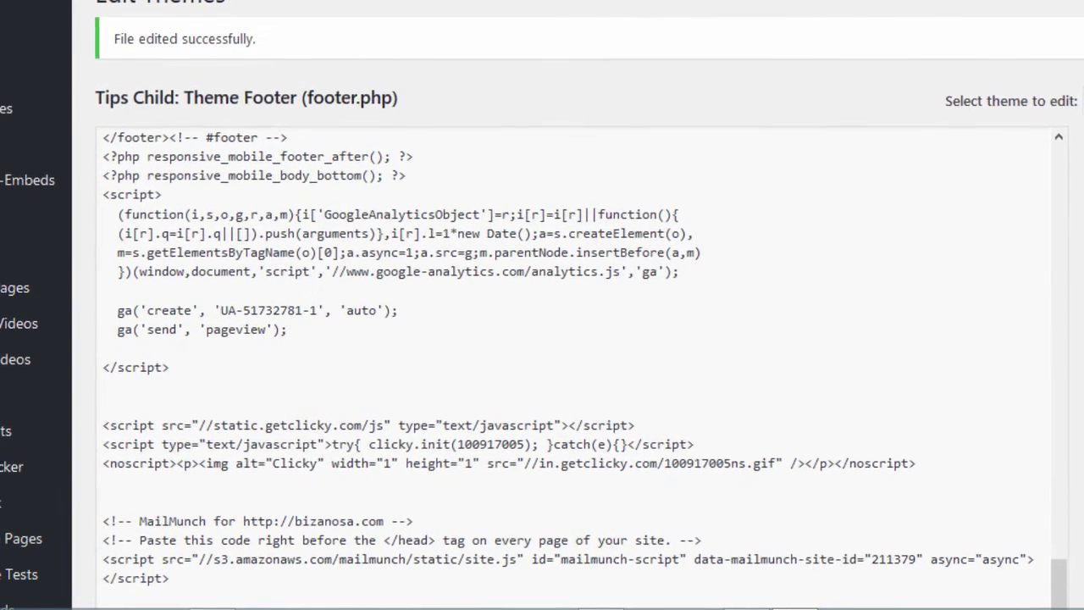
{"action": "scroll", "coordinate": [705, 167], "scroll_direction": "down", "scroll_amount": 5}
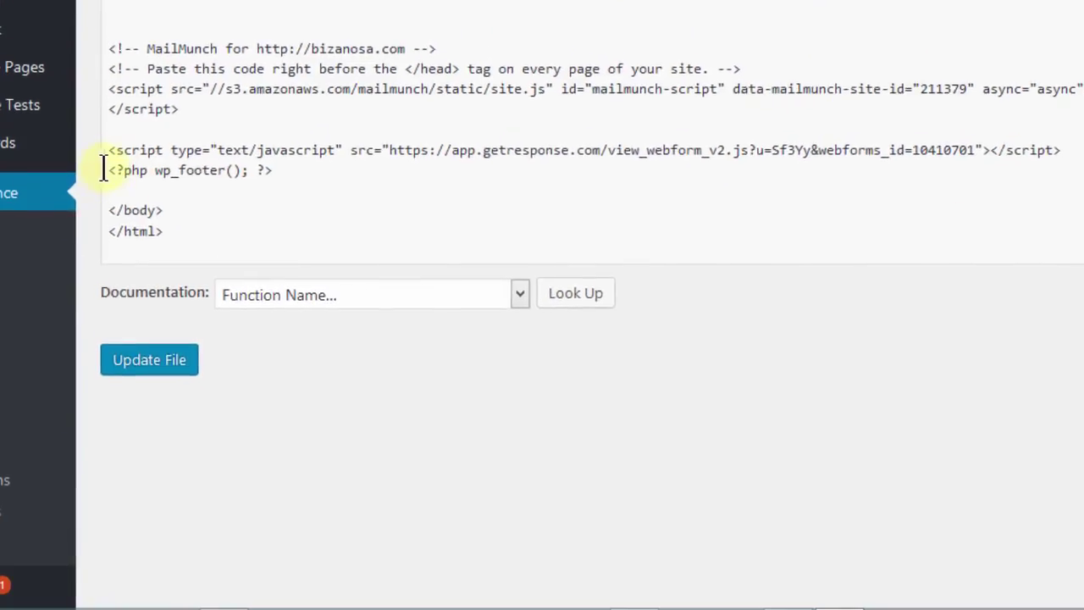
{"action": "left_click_drag", "start_coordinate": [105, 166], "coordinate": [102, 132]}
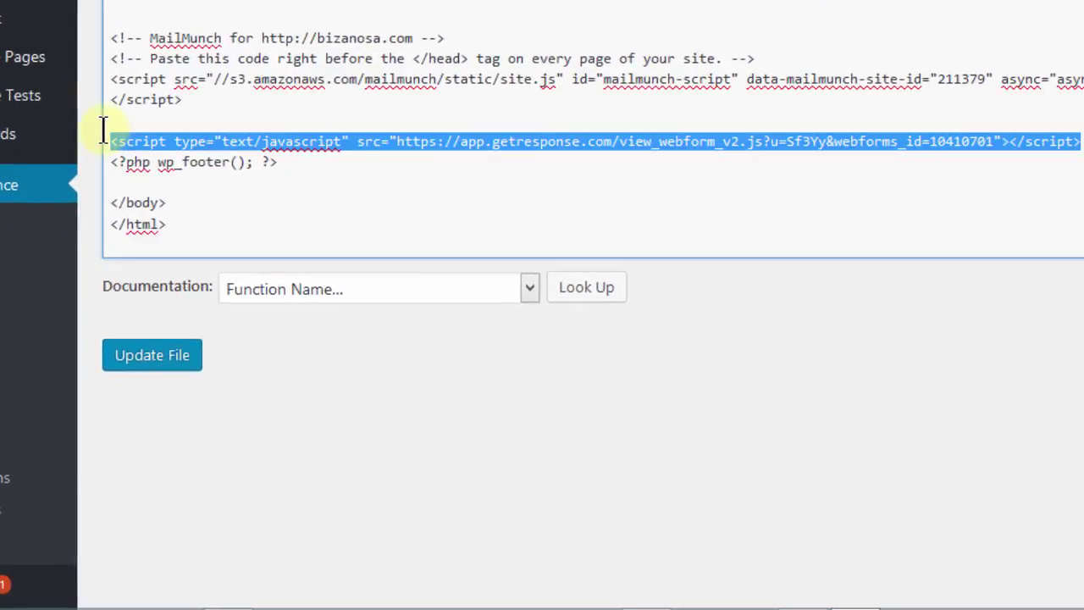
{"action": "key", "text": "Delete"}
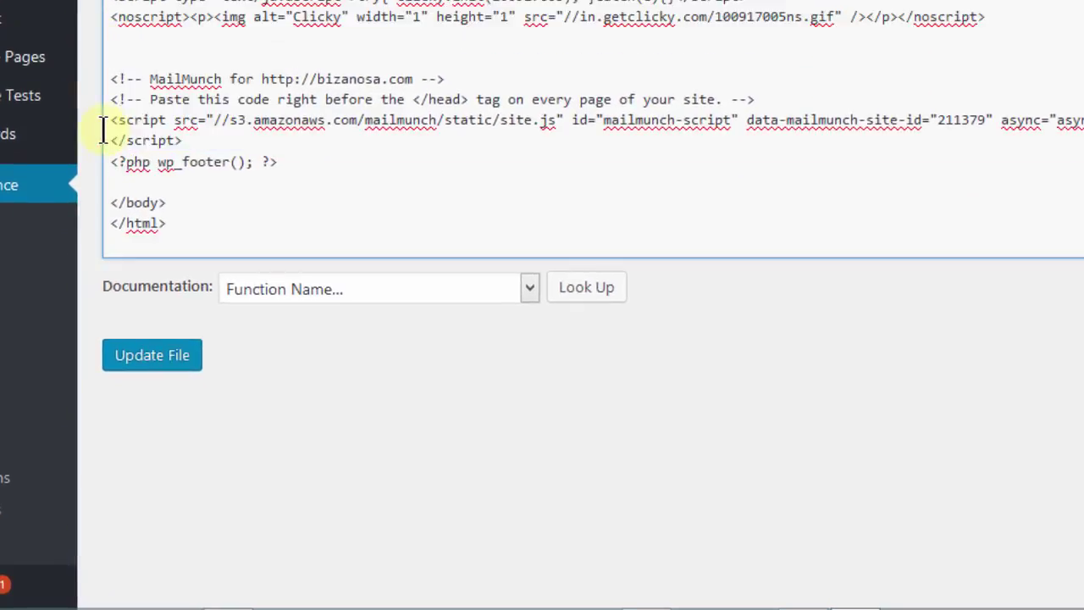
{"action": "left_click", "coordinate": [143, 366]}
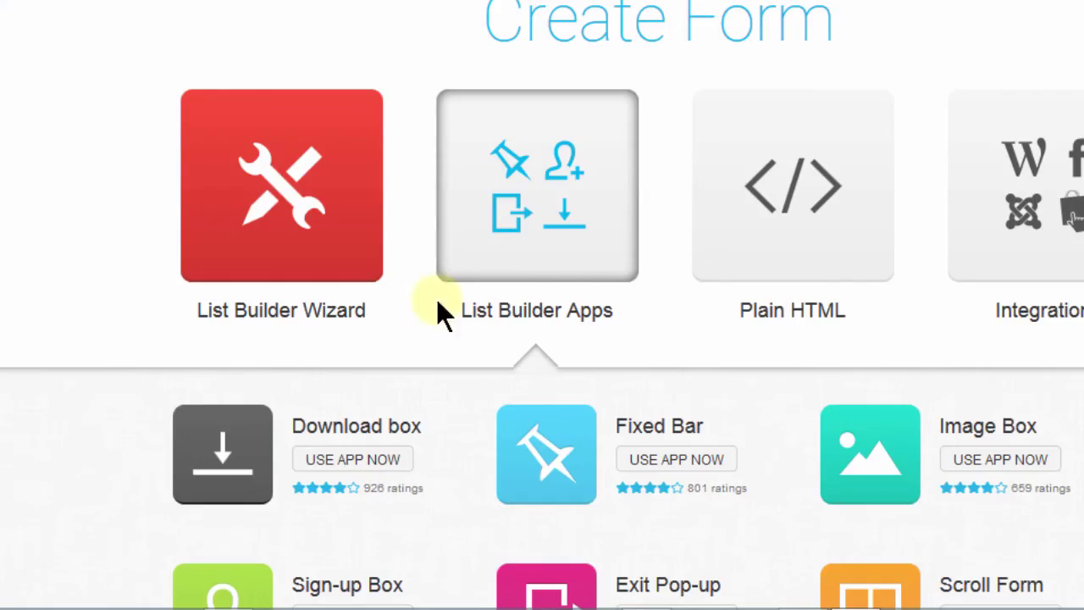
Start a new form with the List Builder Wizard on the Create Form page.
{"action": "left_click", "coordinate": [263, 194]}
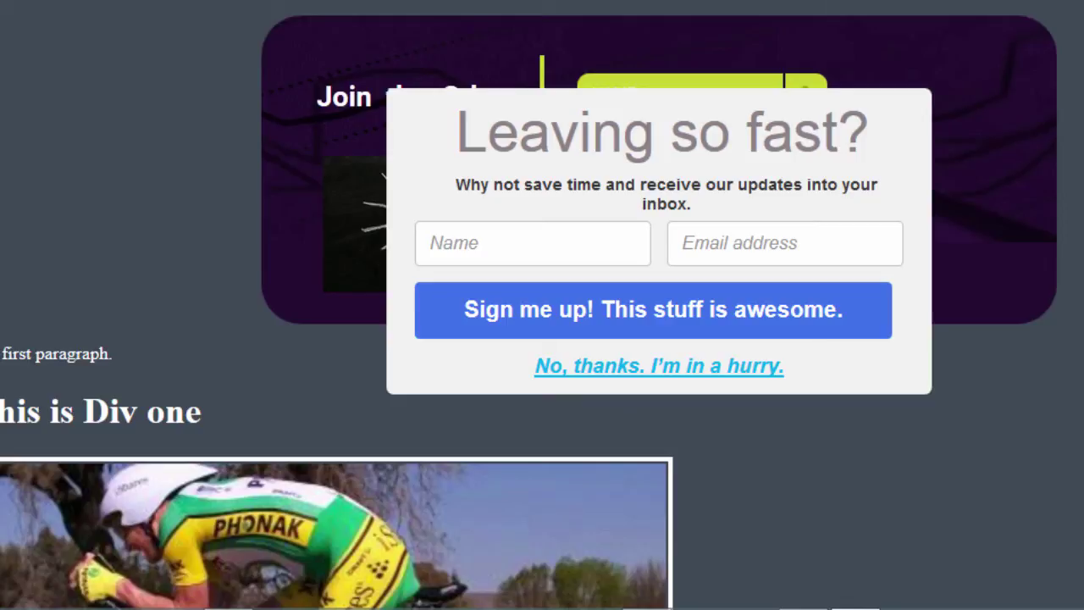
{"action": "scroll", "coordinate": [542, 305], "scroll_direction": "down", "scroll_amount": 5}
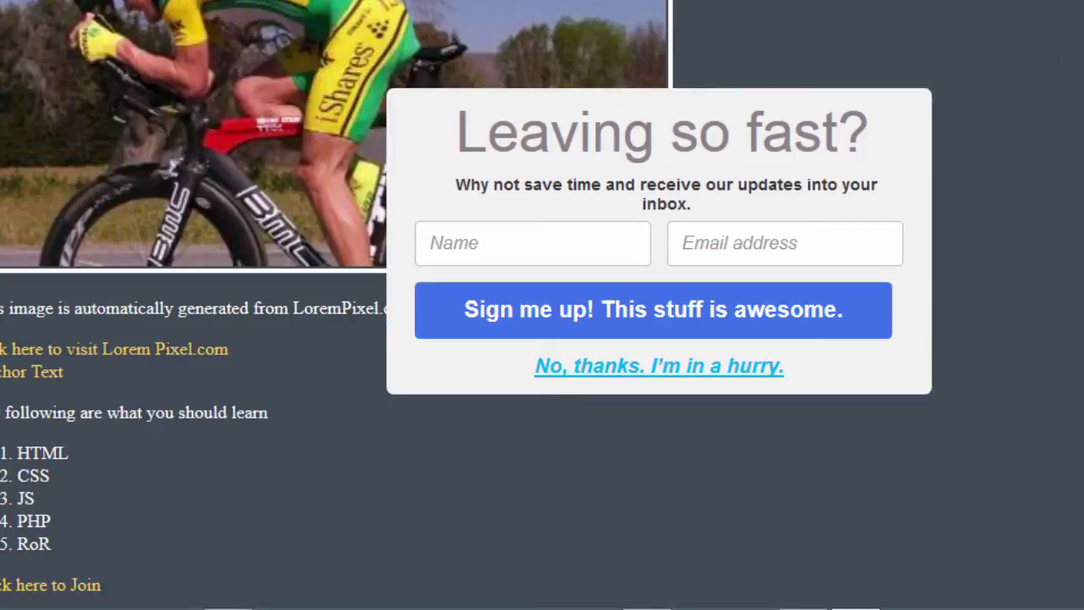
{"action": "scroll", "coordinate": [542, 305], "scroll_direction": "up", "scroll_amount": 6}
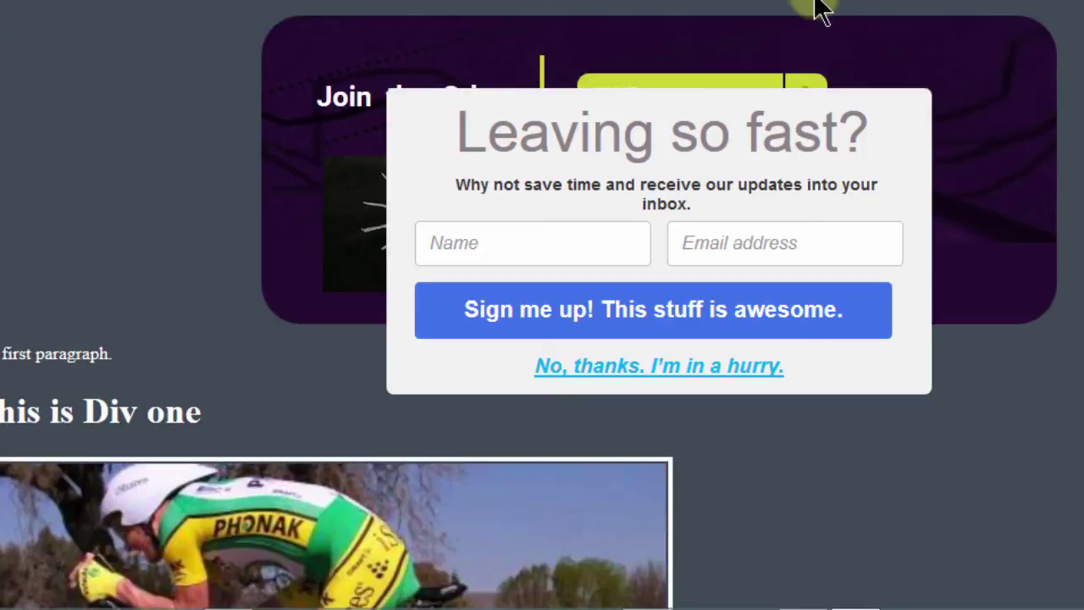